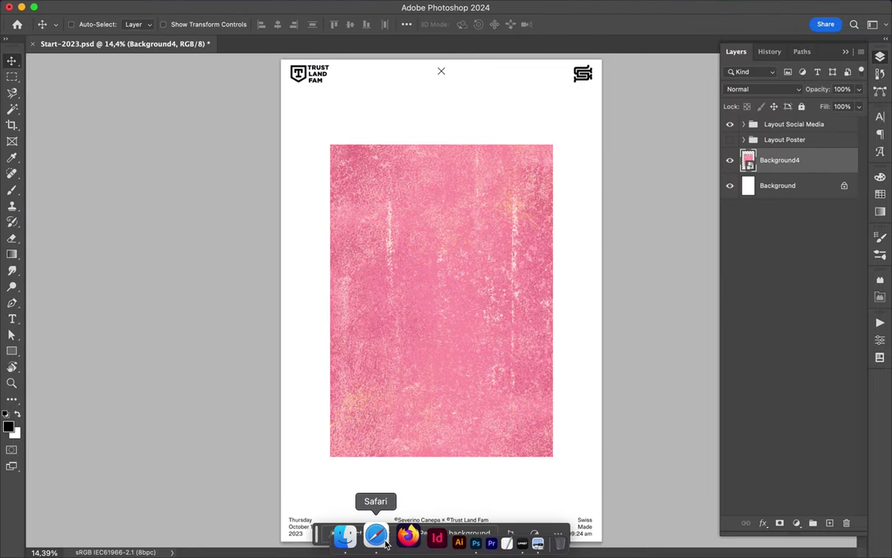
Step: Scroll the Pexels 'portrait' results to find the teal-haired woman holding purple flowers
click(387, 542)
scroll(522, 159, down, 5)
scroll(542, 245, down, 5)
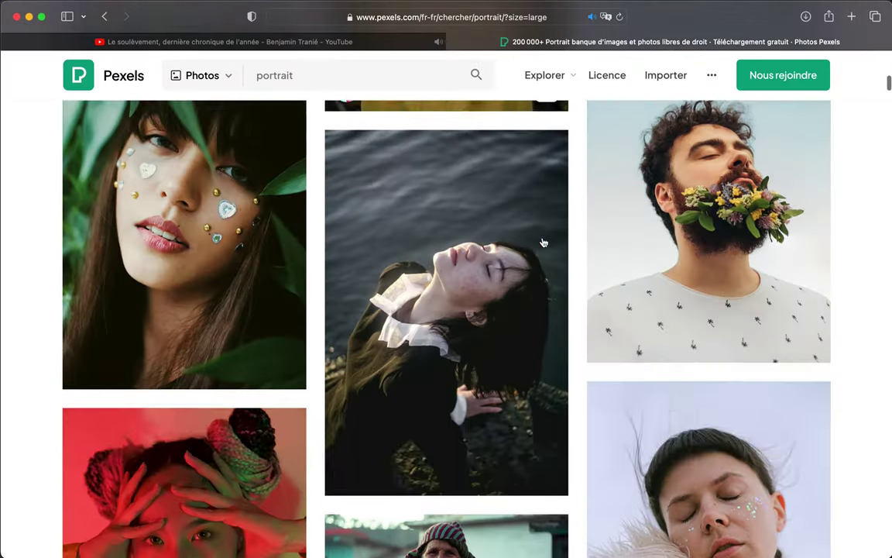
scroll(558, 356, down, 5)
scroll(579, 309, down, 5)
scroll(580, 309, down, 5)
scroll(580, 309, down, 5)
scroll(579, 314, down, 5)
scroll(581, 314, down, 5)
scroll(589, 387, down, 5)
scroll(595, 463, down, 5)
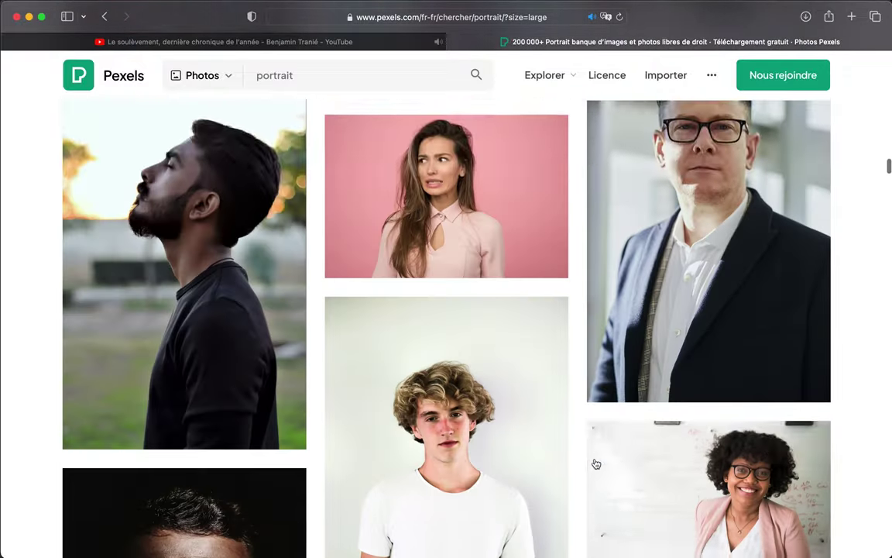
scroll(596, 463, down, 5)
scroll(596, 464, down, 5)
scroll(596, 463, down, 5)
scroll(595, 463, down, 5)
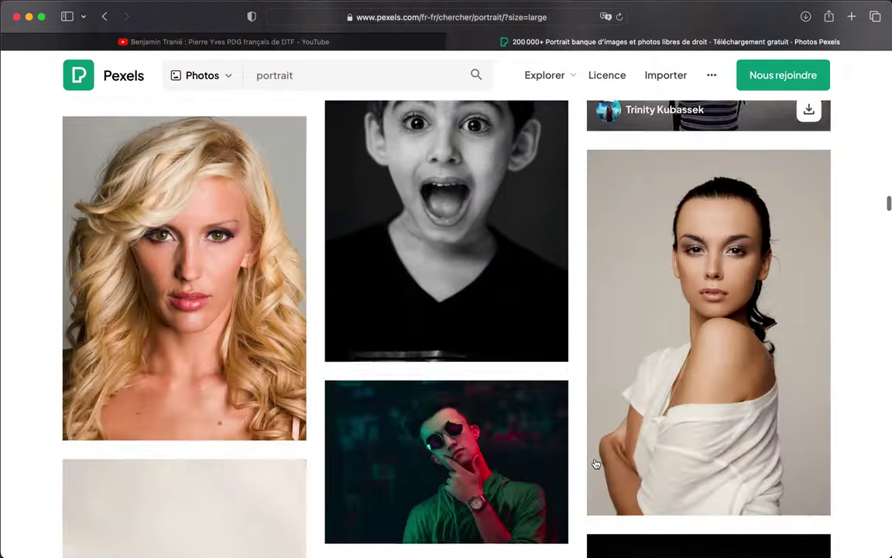
scroll(601, 503, down, 5)
scroll(606, 540, down, 5)
scroll(592, 481, down, 5)
scroll(584, 423, down, 5)
scroll(583, 422, down, 5)
scroll(591, 461, down, 5)
scroll(589, 434, down, 5)
scroll(586, 400, down, 5)
scroll(575, 411, down, 5)
scroll(575, 412, down, 5)
scroll(573, 418, down, 5)
scroll(573, 424, down, 5)
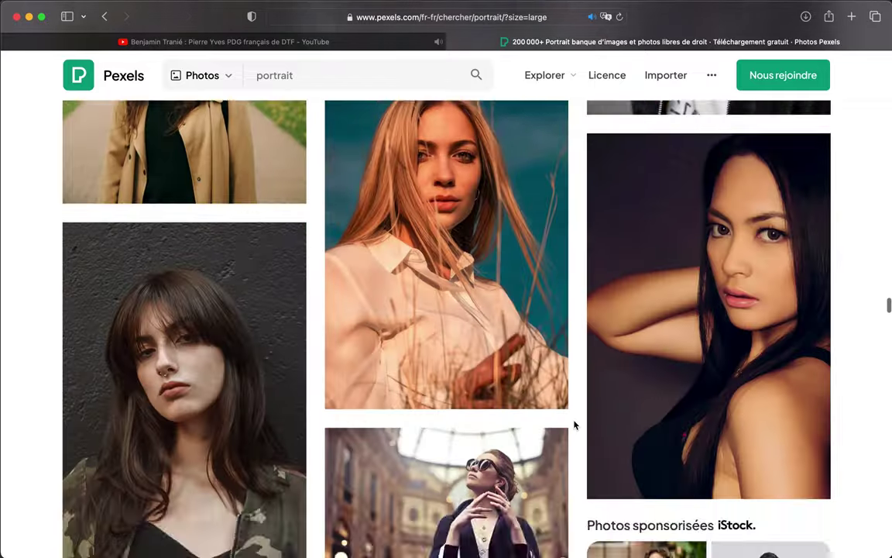
scroll(575, 429, down, 5)
scroll(576, 449, down, 5)
scroll(578, 464, down, 5)
scroll(581, 484, down, 5)
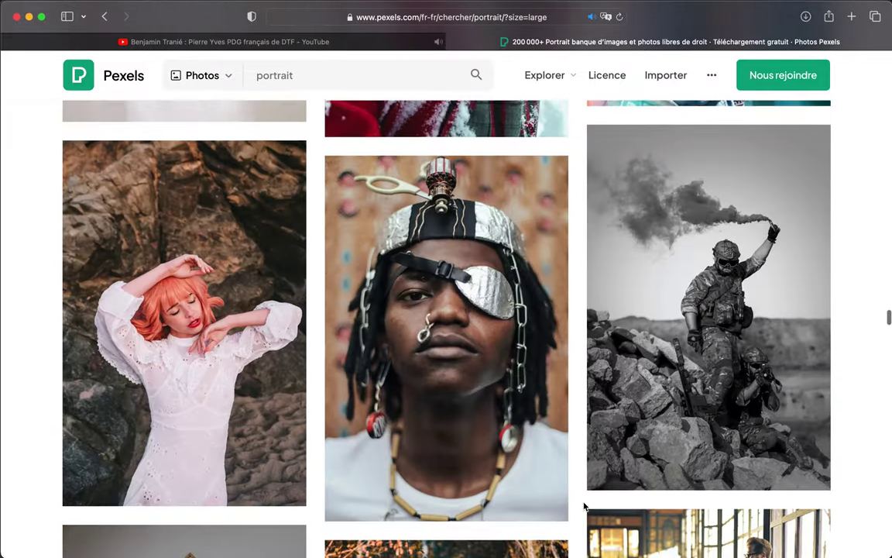
scroll(584, 507, down, 5)
scroll(542, 488, down, 5)
scroll(464, 450, down, 5)
scroll(387, 410, down, 5)
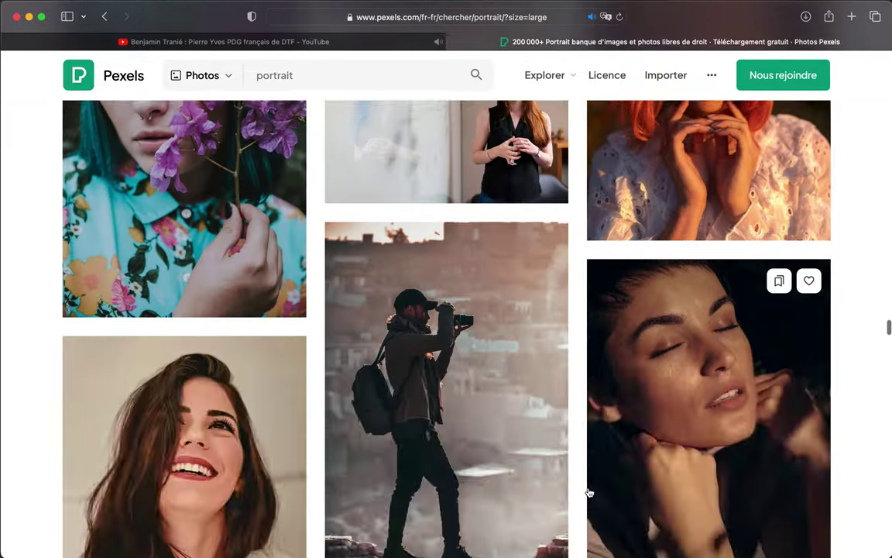
scroll(275, 353, up, 3)
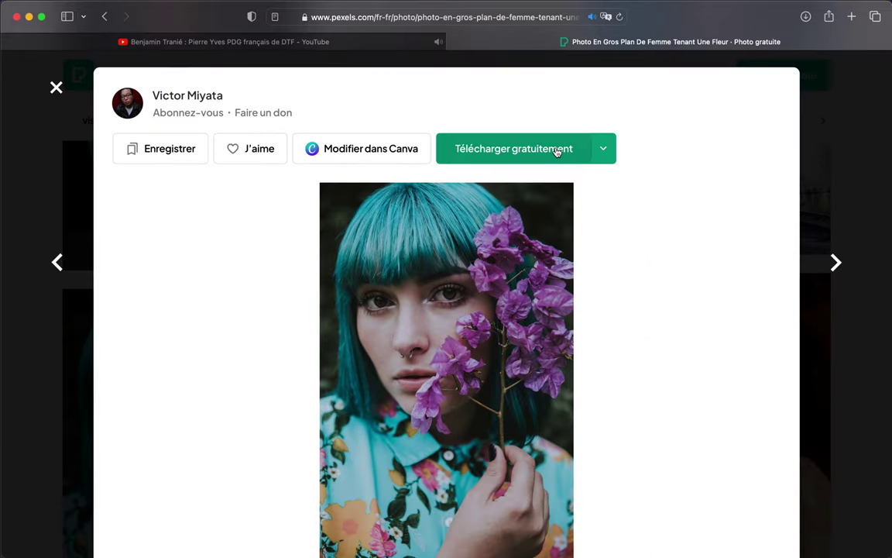
Step: Download the teal-haired woman photo for free and open it from Finder into Camera Raw
click(556, 148)
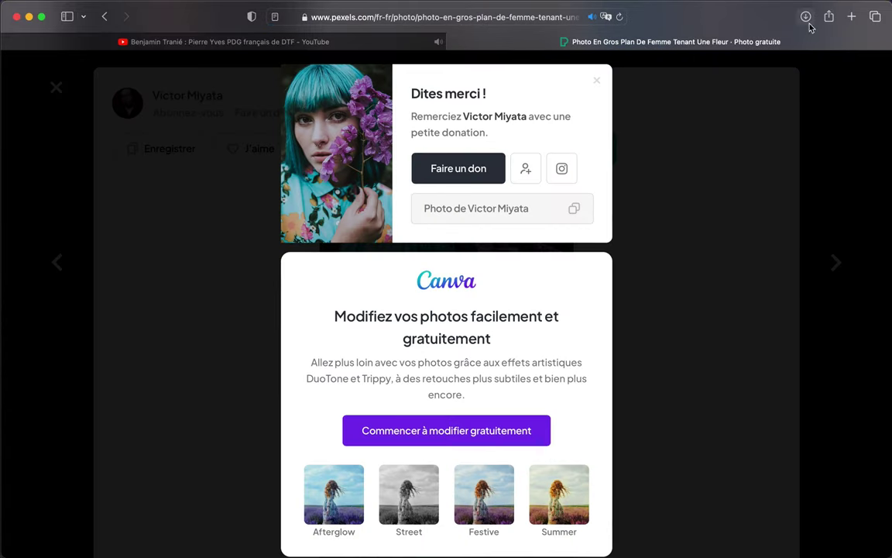
click(806, 16)
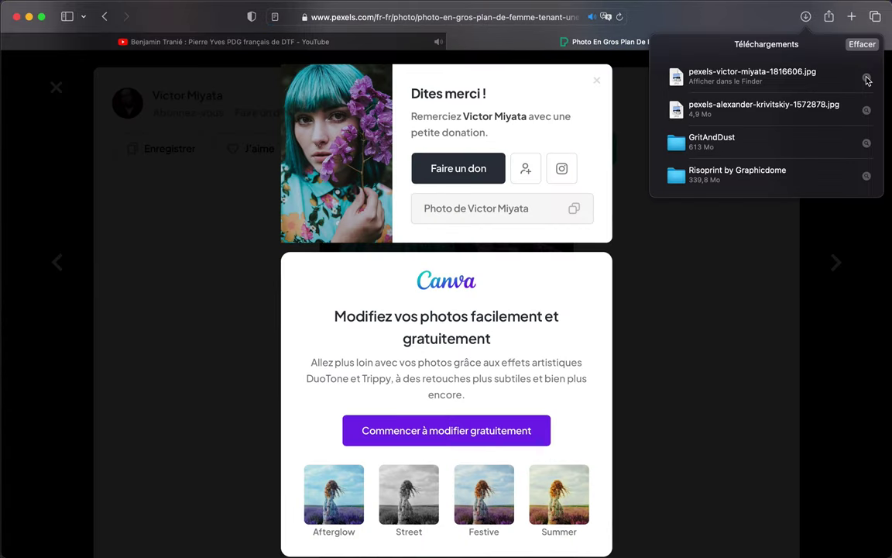
click(455, 536)
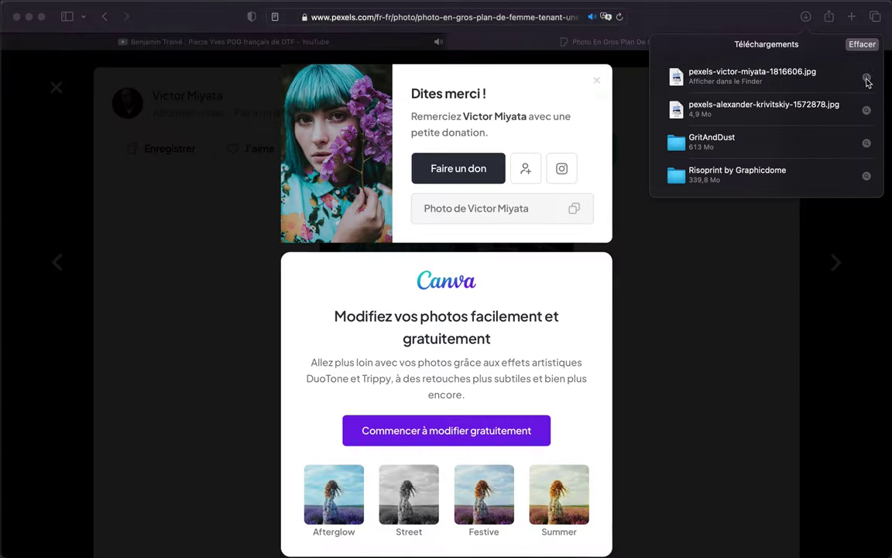
click(866, 78)
drag(379, 552, 463, 554)
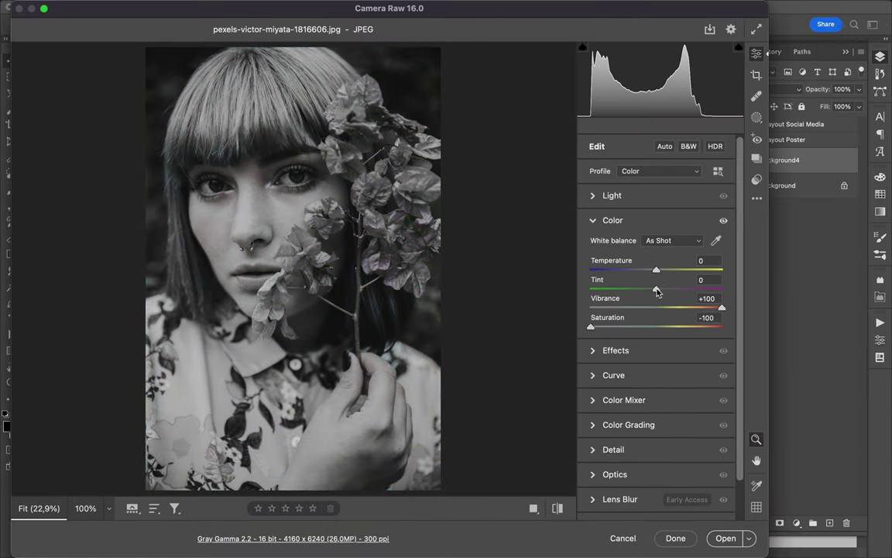
Step: In Camera Raw, set Temperature and Tint to +100 and open the black-and-white photo
drag(657, 292, 725, 289)
mouse_move(656, 270)
mouse_down()
mouse_move(590, 272)
mouse_move(766, 281)
mouse_up()
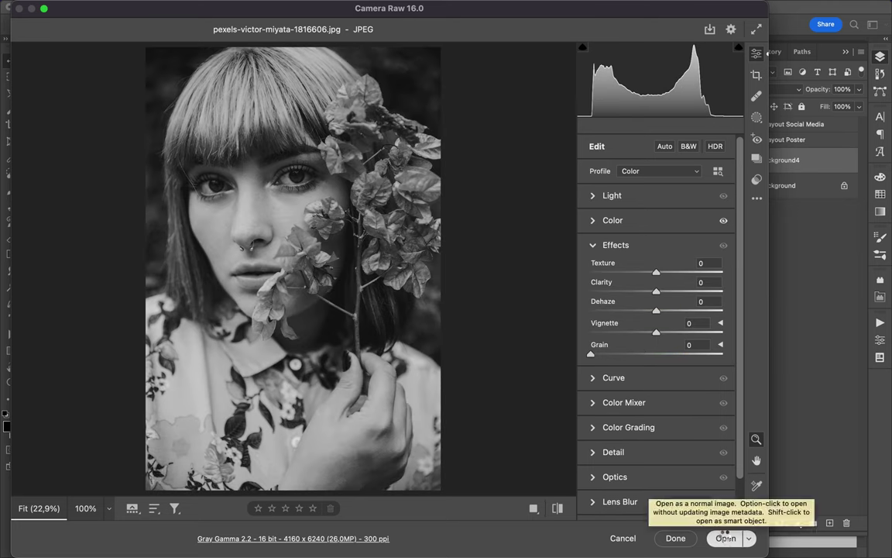
click(724, 536)
Step: Convert the Start-2023 poster to 16 Bits/Channel after the bit-depth warning
drag(378, 247, 420, 239)
click(421, 242)
click(177, 7)
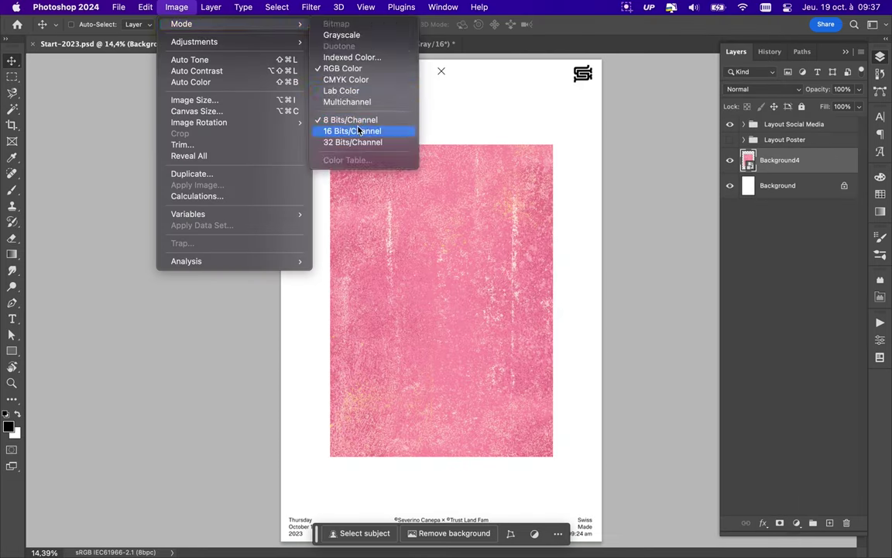
click(356, 128)
Step: Drag the grayscale portrait onto the poster as Layer 1 over the pink background
click(303, 48)
mouse_move(442, 295)
mouse_down()
mouse_move(467, 314)
mouse_move(450, 287)
mouse_up()
click(370, 535)
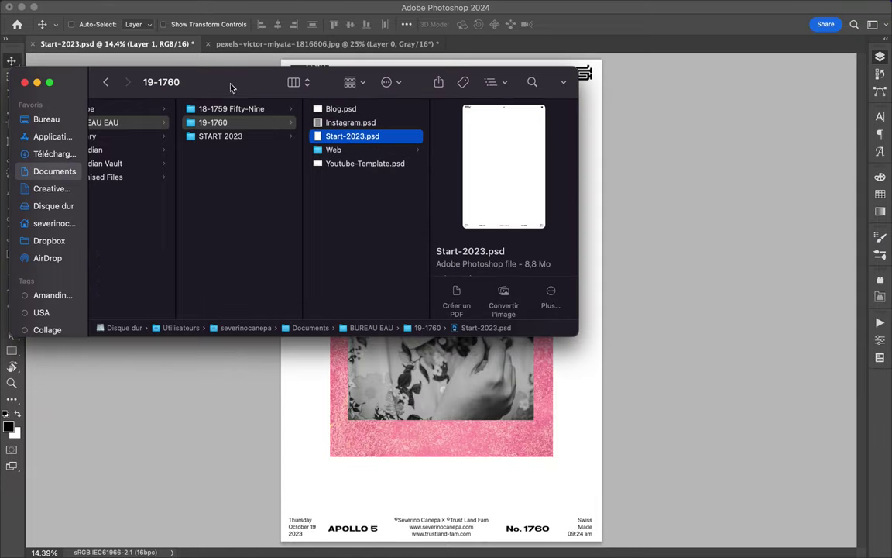
Step: Browse to 4 Collection > 1 Collage > Paper > 30-Paper-Textures-alien-valley and open paper3.png
click(25, 86)
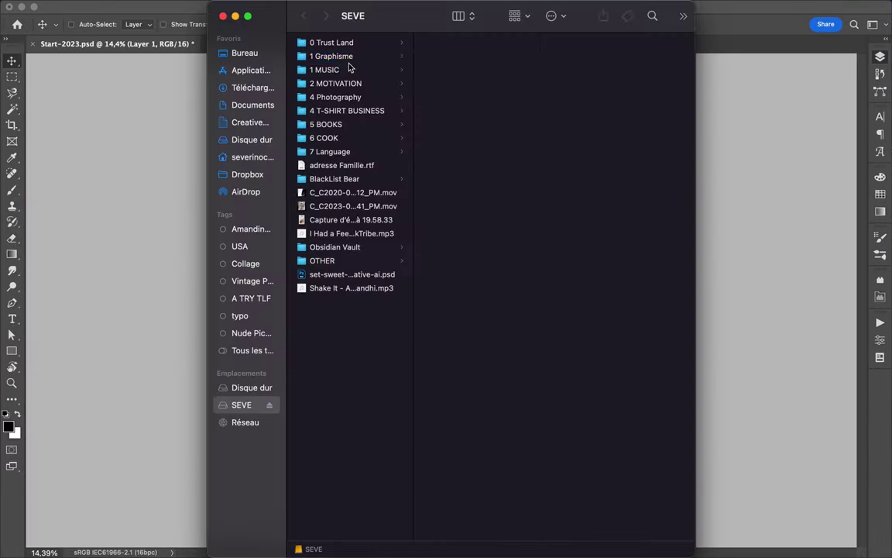
click(503, 83)
click(582, 87)
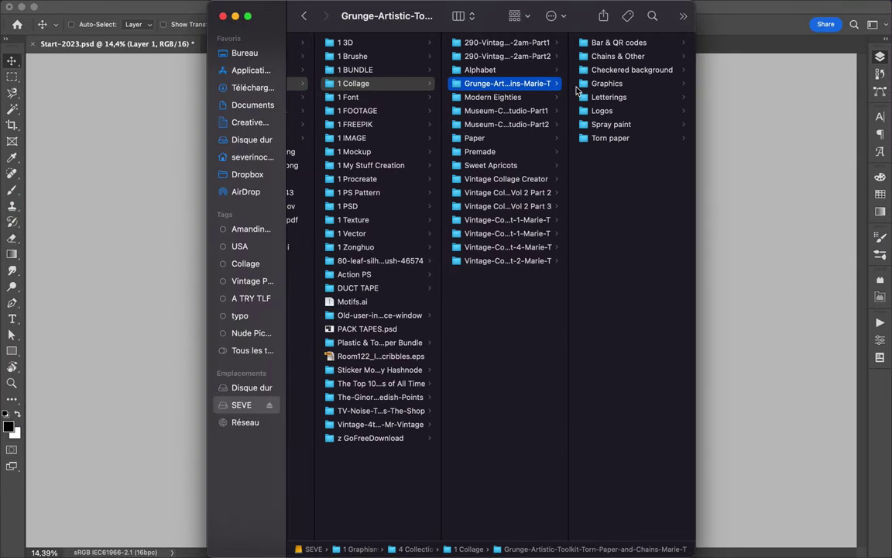
click(519, 140)
click(357, 58)
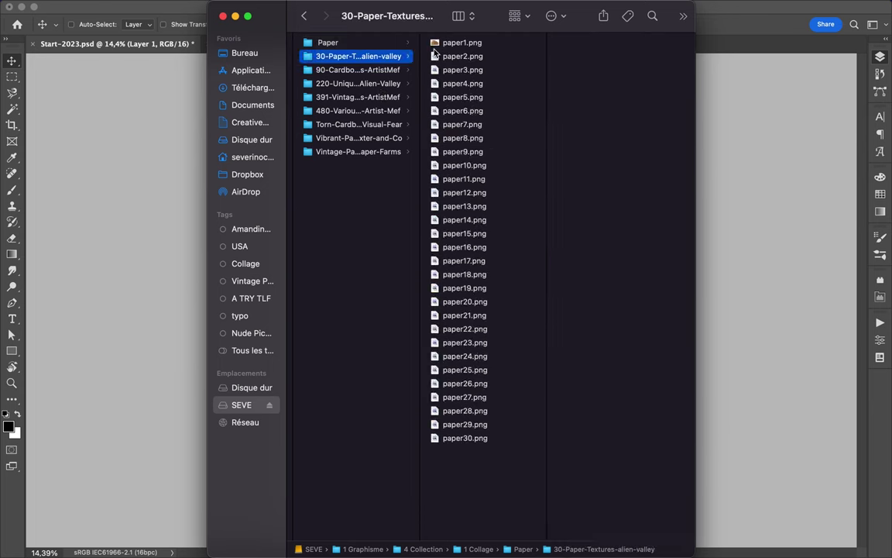
click(462, 60)
double_click(463, 70)
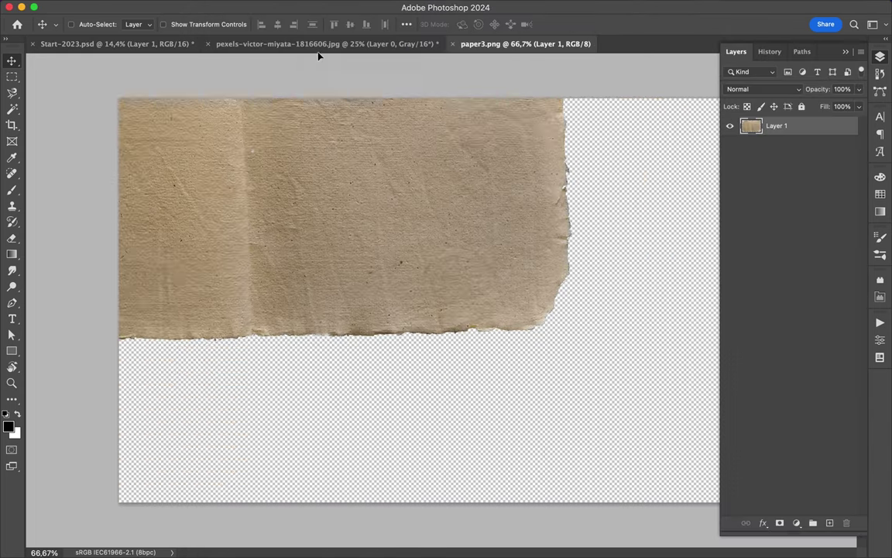
Step: Add paper3 to the poster, rotate it over the portrait's face, and keep Normal blending
drag(319, 56, 448, 258)
click(446, 224)
mouse_move(435, 310)
mouse_down()
mouse_move(439, 161)
mouse_move(459, 219)
mouse_up()
click(763, 89)
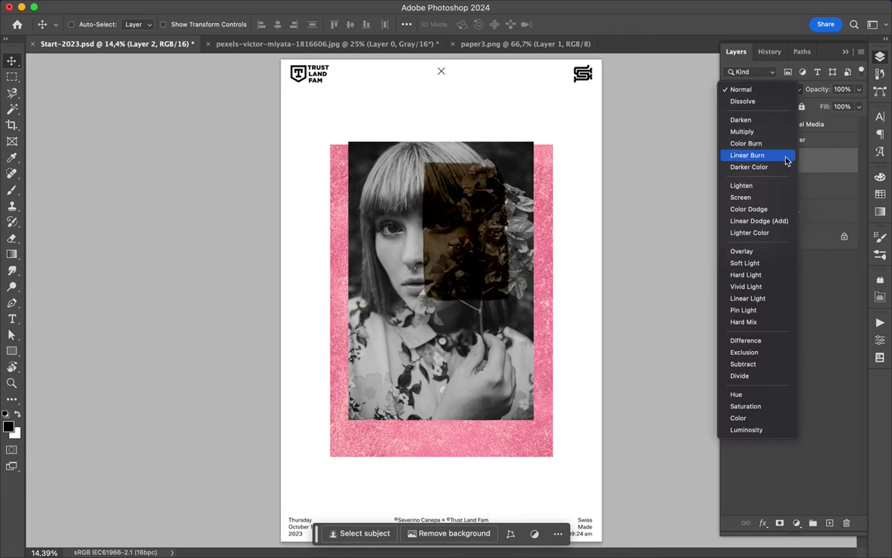
key(Escape)
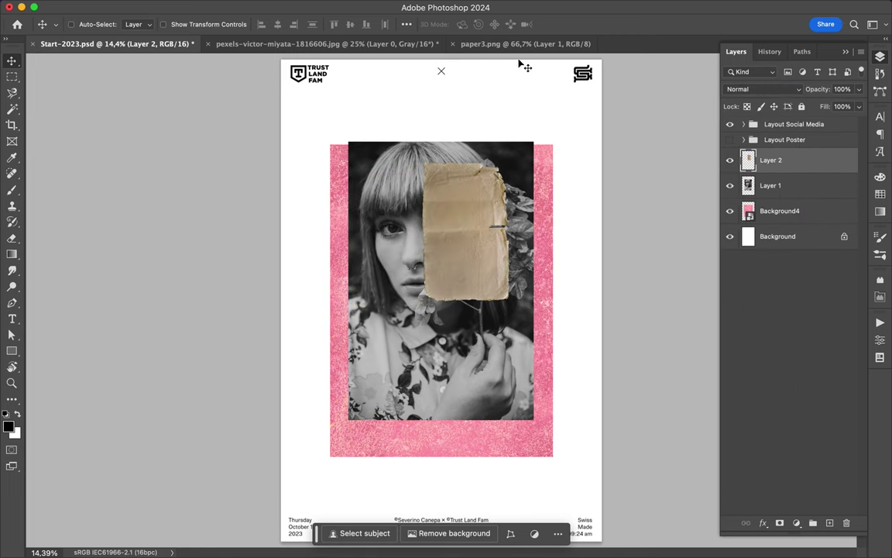
Step: Close the portrait and paper3 documents and compare other paper texture previews in Finder
click(355, 44)
key(super+w)
key(super+w)
click(348, 534)
key(Up)
key(Down)
key(Down)
key(Down)
key(Down)
key(Down)
key(Down)
key(Down)
key(Down)
key(Down)
key(Down)
key(Down)
key(Down)
key(Down)
key(Down)
key(Down)
key(Down)
key(Down)
key(Down)
key(Down)
key(Down)
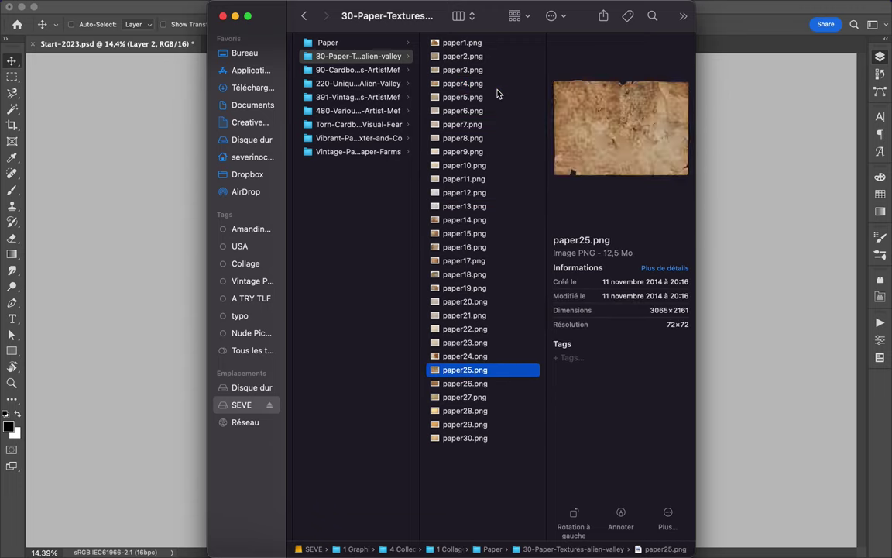
key(Down)
key(Down)
key(Down)
Step: Open paper28.png and drag it into the poster
key(super+o)
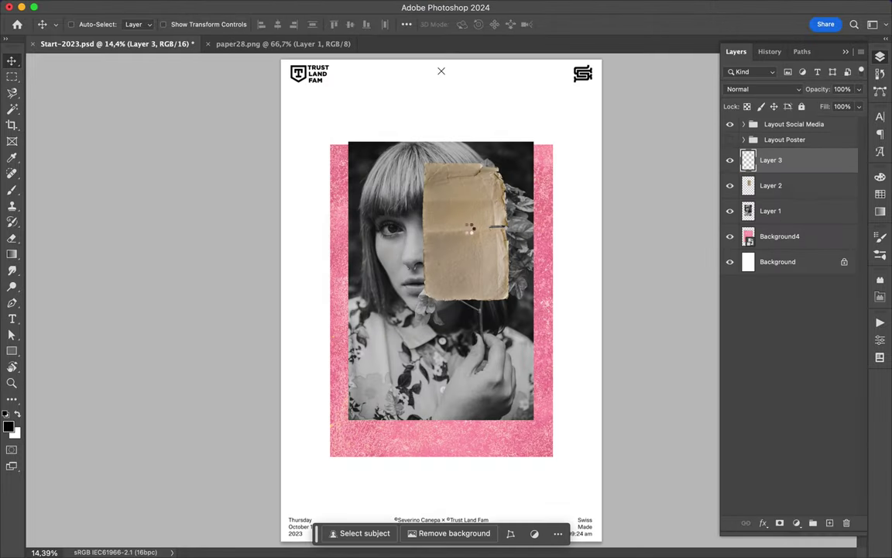
drag(145, 52, 408, 405)
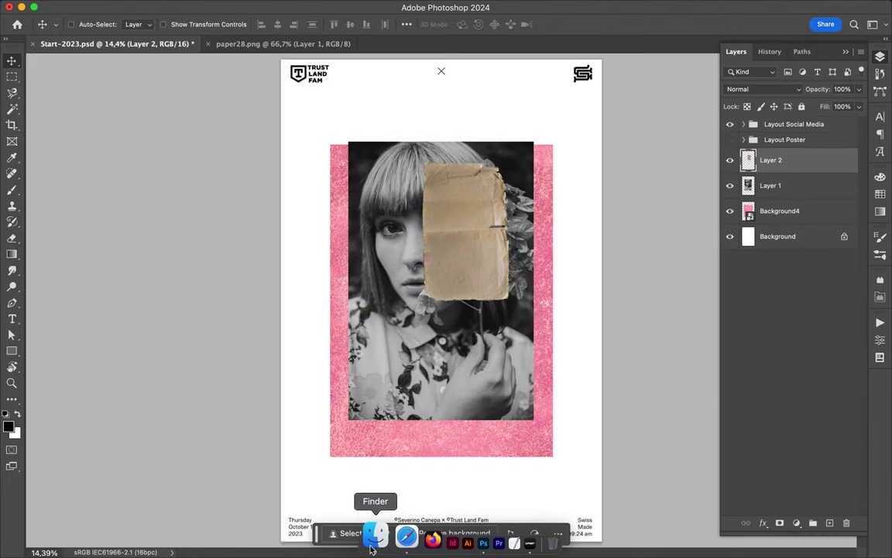
click(371, 537)
Step: Navigate in Finder from the paper textures to the Sweet Apricots PNG folder
key(Left)
key(Down)
key(Right)
key(Down)
key(Left)
key(Down)
key(Right)
key(Right)
key(Left)
key(Down)
key(Left)
key(Down)
key(Left)
key(Down)
key(Down)
Step: Preview the apricot elements and drag Element 6 onto the poster as a new layer
click(472, 56)
click(492, 84)
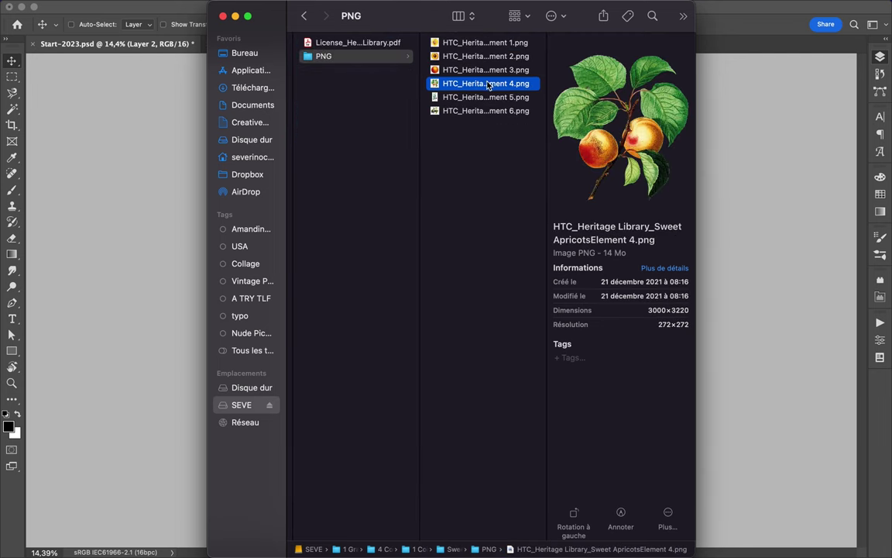
key(Up)
key(Up)
key(Up)
key(Down)
key(Down)
drag(470, 111, 462, 271)
click(146, 7)
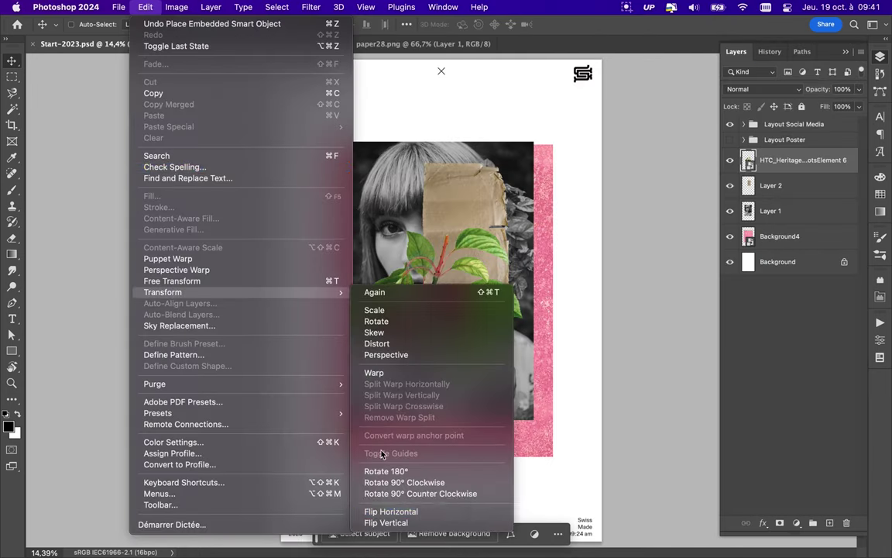
Step: Mirror and shrink the apricot branch over the face, and move the torn paper up-right
click(388, 515)
key(super+t)
drag(338, 161, 369, 200)
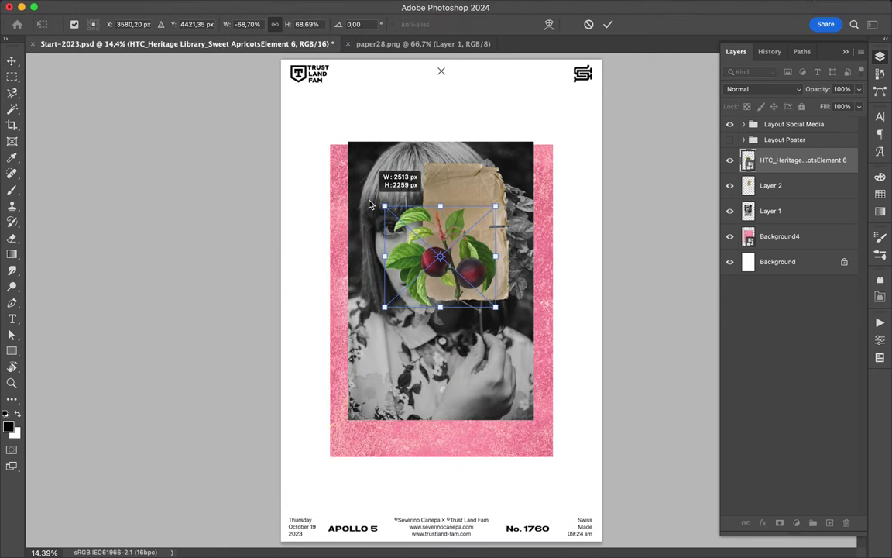
drag(436, 222, 502, 181)
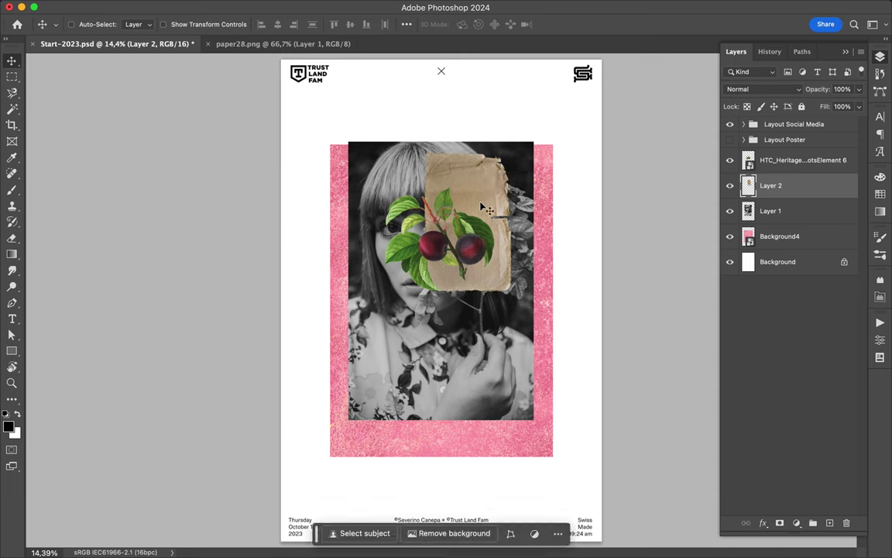
scroll(486, 350, up, 3)
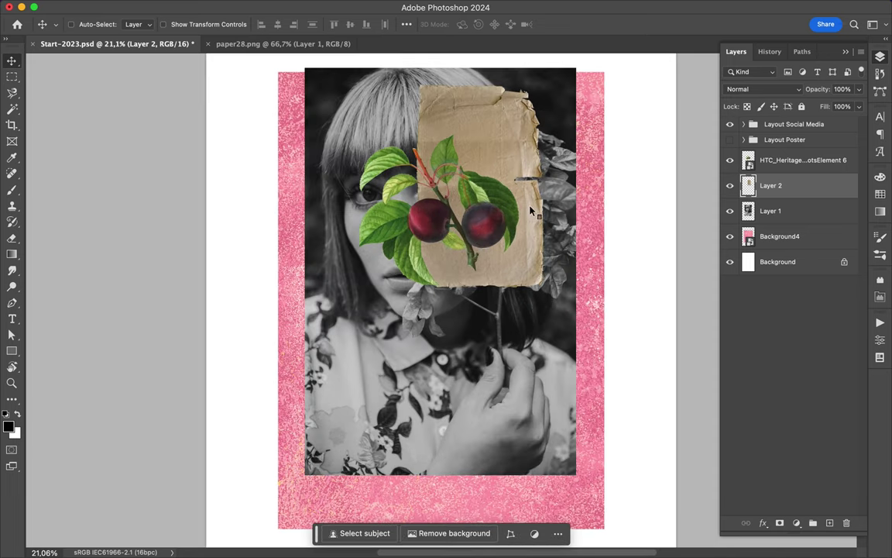
Step: Show the photos > animals (and people) folder in Finder over the poster
click(363, 535)
click(480, 58)
click(508, 35)
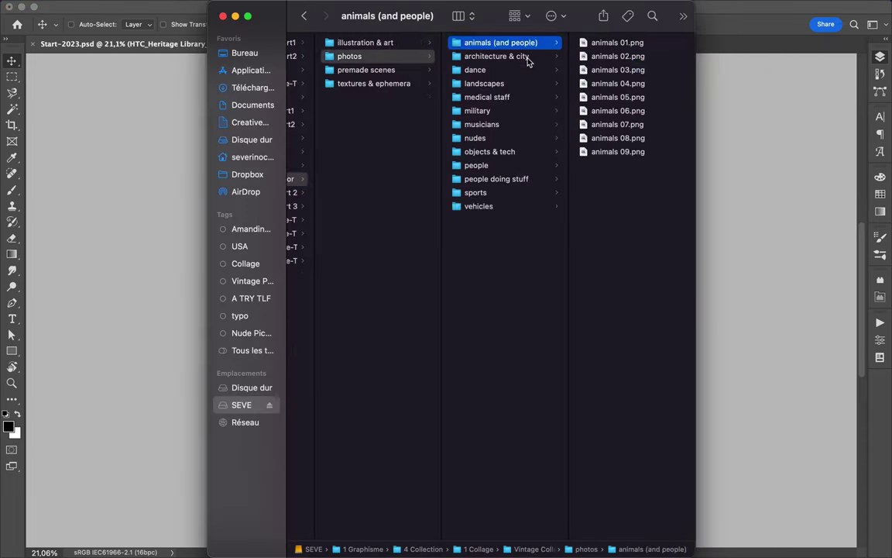
Step: Preview an architecture photo, then shift the pink frame to the left
click(348, 56)
click(469, 56)
click(143, 230)
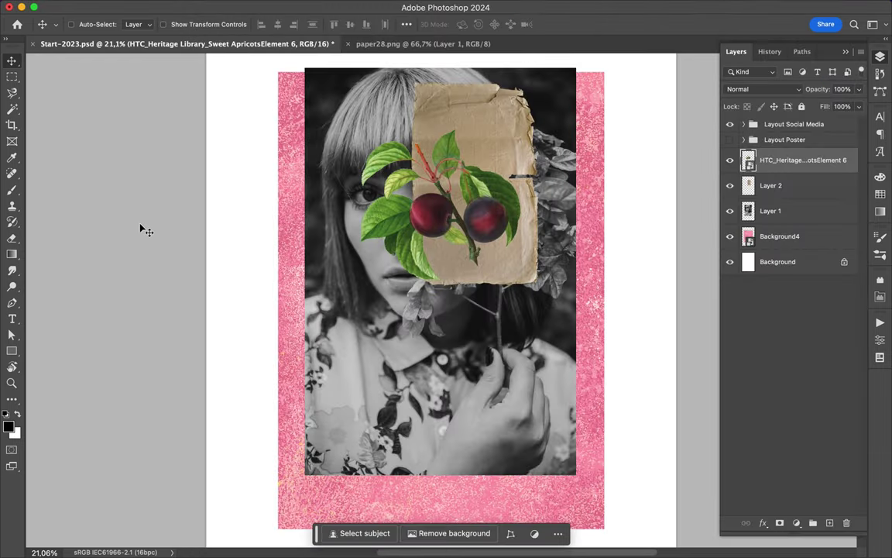
drag(289, 223, 217, 223)
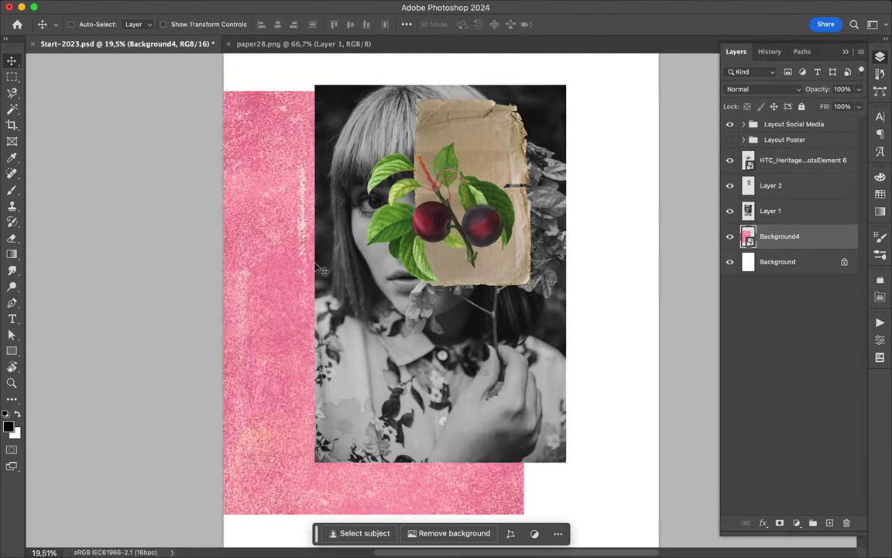
scroll(441, 300, down, 3)
Step: Browse in Finder from vintage paper textures to the vibrant paper tears folder
click(428, 151)
click(498, 149)
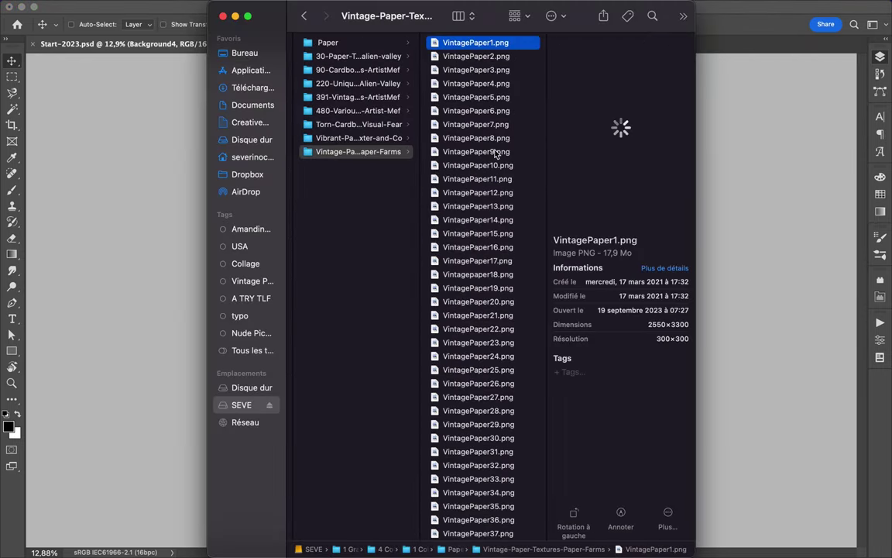
scroll(491, 173, down, 5)
scroll(492, 173, down, 5)
scroll(492, 174, down, 5)
scroll(491, 173, down, 5)
scroll(491, 175, down, 5)
scroll(498, 221, down, 5)
scroll(501, 223, down, 5)
click(481, 114)
scroll(480, 194, down, 3)
scroll(445, 125, left, 5)
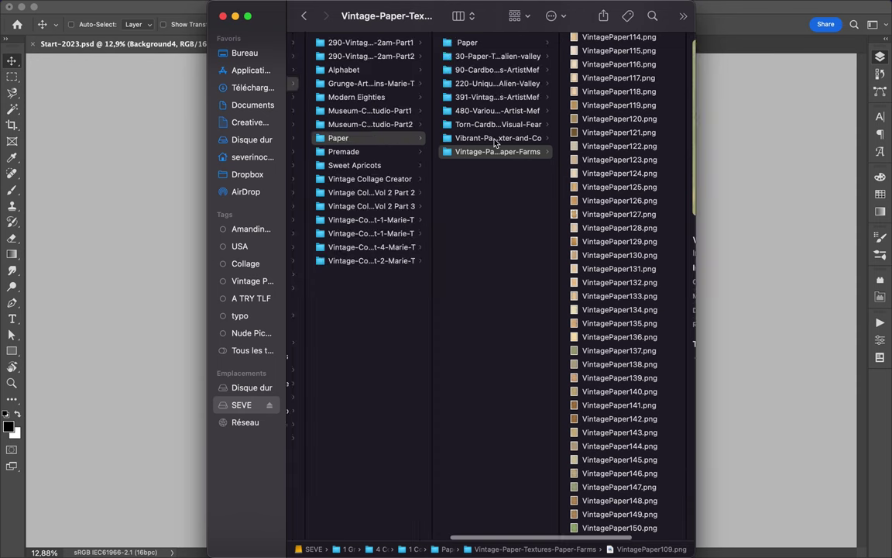
Step: Place the green tangie_VibrantPaperTears_13.png onto the poster along the photo's bottom edge
click(513, 136)
click(623, 138)
click(485, 70)
click(485, 233)
drag(485, 233, 433, 308)
key(Return)
Step: Move the pink frame back behind the photo and enable Drop Shadow in Layer 2's styles
drag(349, 287, 368, 253)
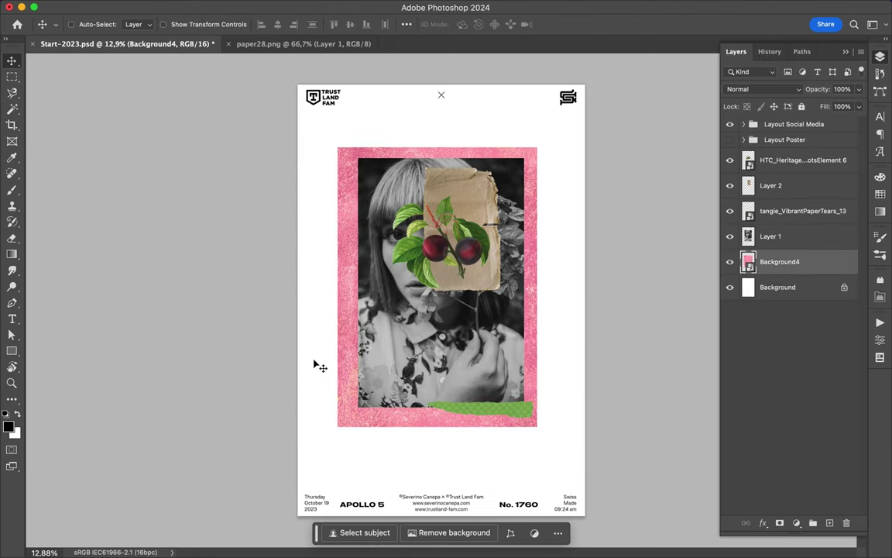
scroll(486, 272, up, 3)
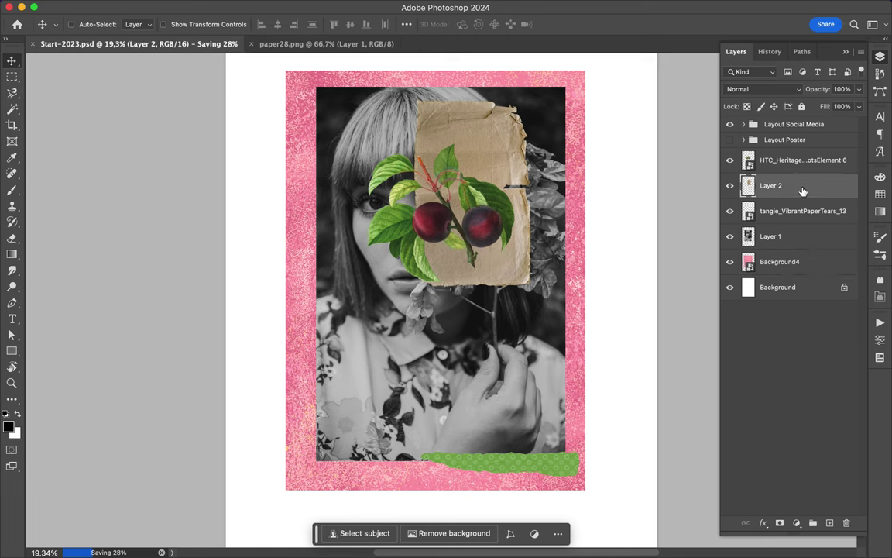
double_click(794, 193)
click(155, 496)
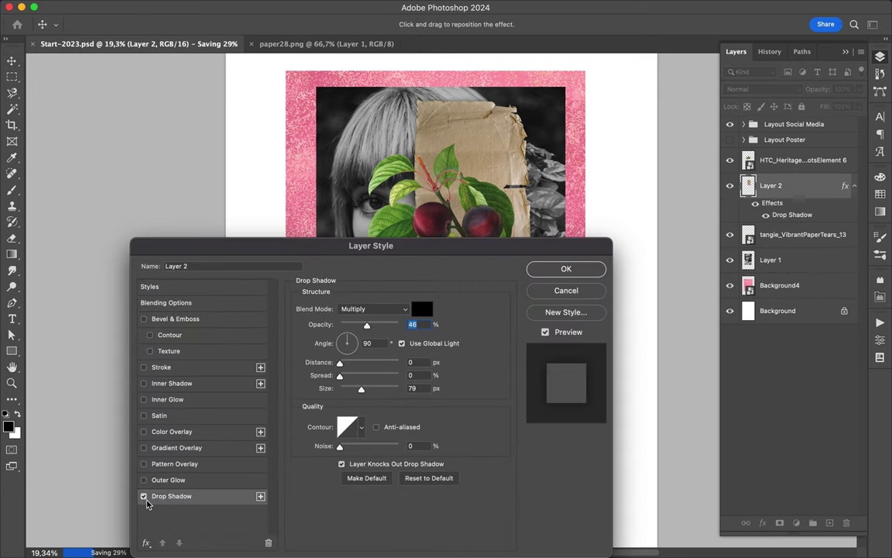
Step: Set Layer 2's drop shadow to Normal blend, 48% opacity, 2% spread and 111 px size
mouse_move(360, 391)
mouse_down()
mouse_move(341, 375)
mouse_move(369, 389)
mouse_up()
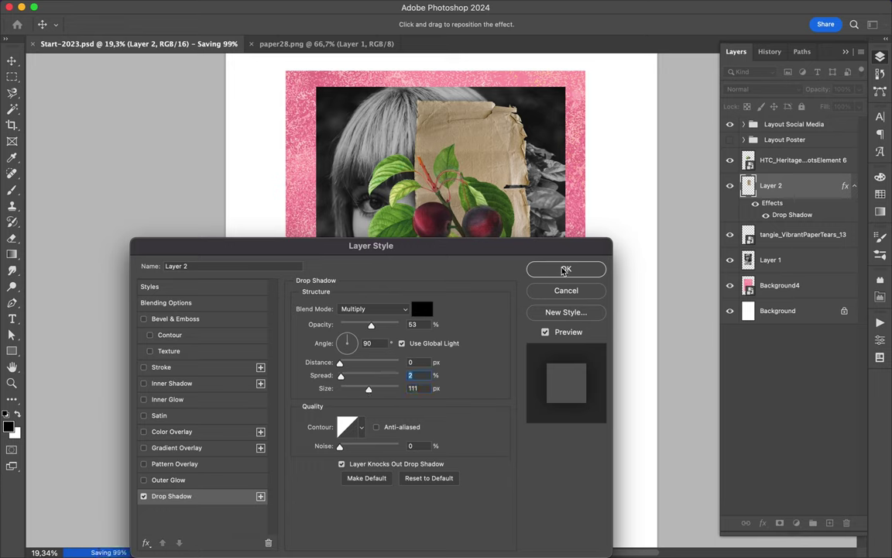
click(374, 308)
click(344, 245)
drag(371, 326, 390, 326)
click(567, 269)
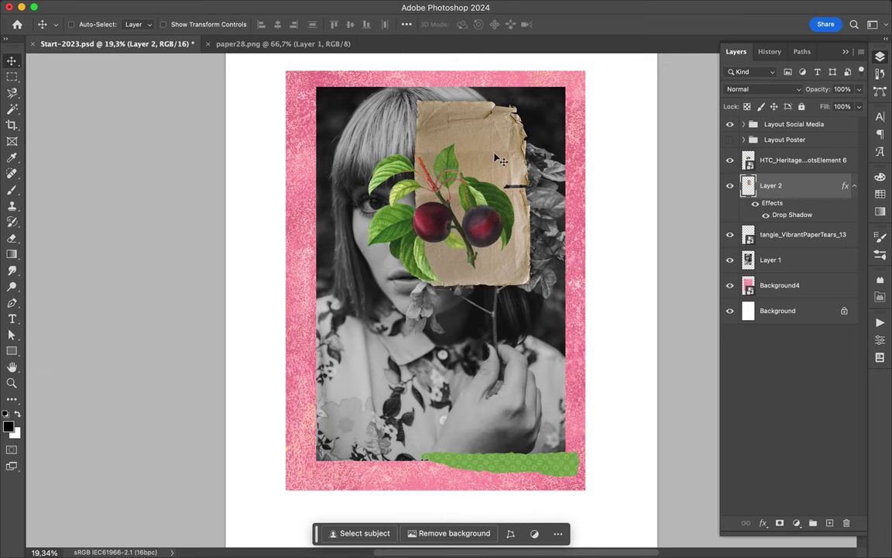
Step: Rotate the brown torn paper (Layer 2) clockwise with Free Transform
key(ctrl+t)
drag(588, 325, 630, 383)
key(Return)
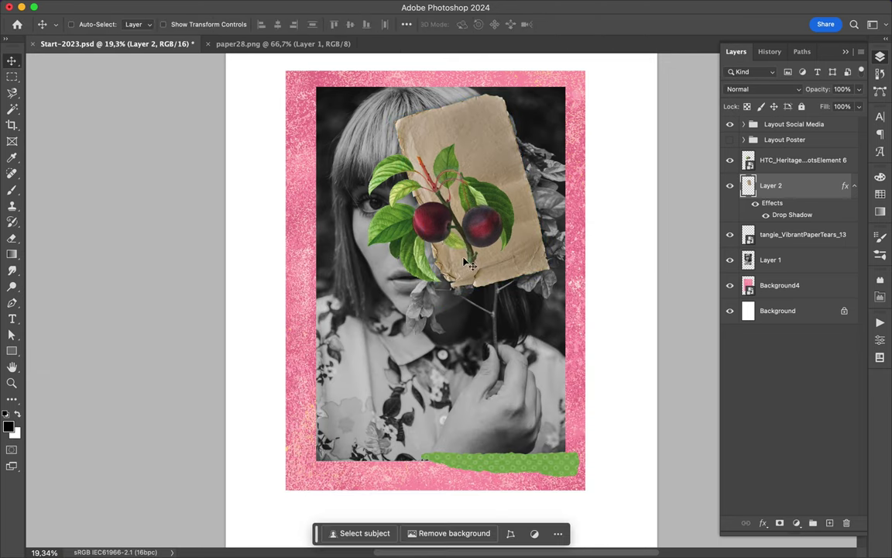
Step: Rotate the apricot sprig and move it up and right across the top
ctrl+click(485, 242)
key(ctrl+t)
drag(558, 232, 585, 194)
drag(419, 224, 469, 173)
key(Return)
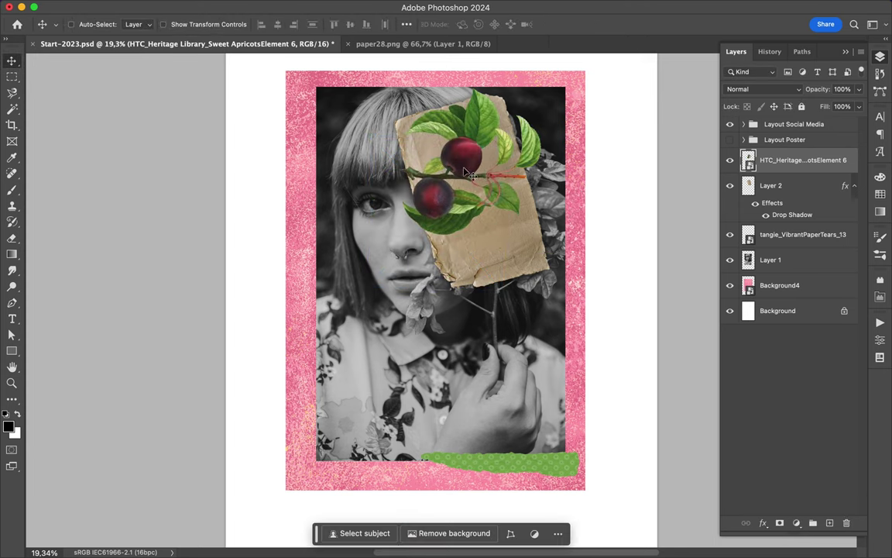
Step: Fit the poster in view and nudge the torn paper up and right
key(ctrl+0)
ctrl+click(480, 233)
drag(486, 252, 497, 239)
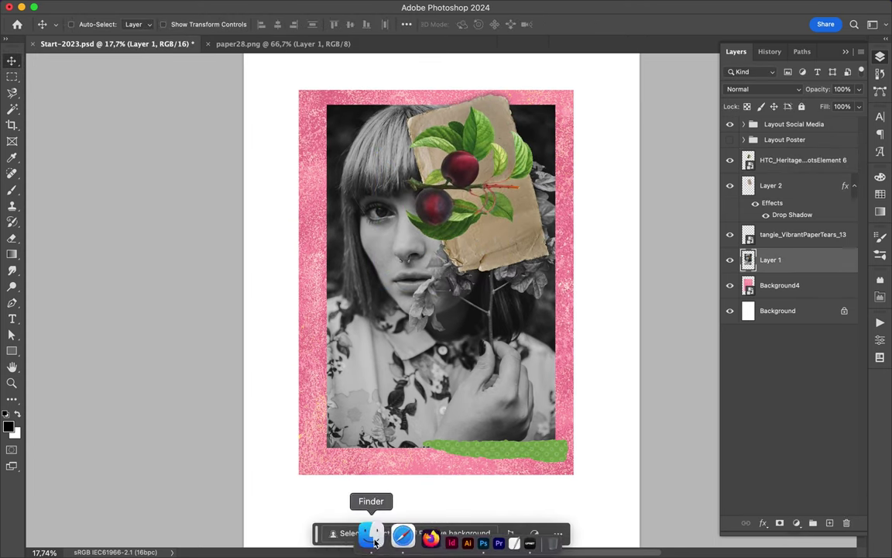
Step: Drop the 7 - Torn papers and 4 - Torn papers images from Finder onto the poster
click(372, 535)
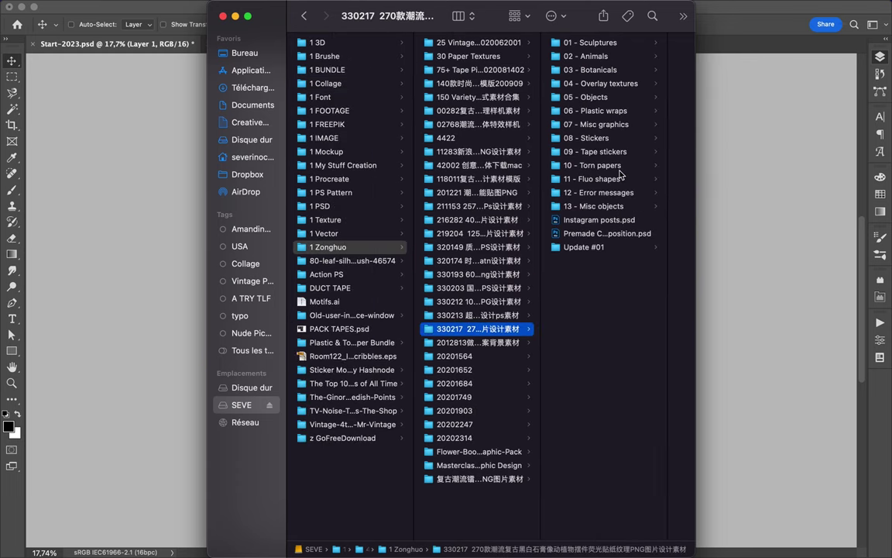
click(619, 167)
drag(478, 121, 243, 302)
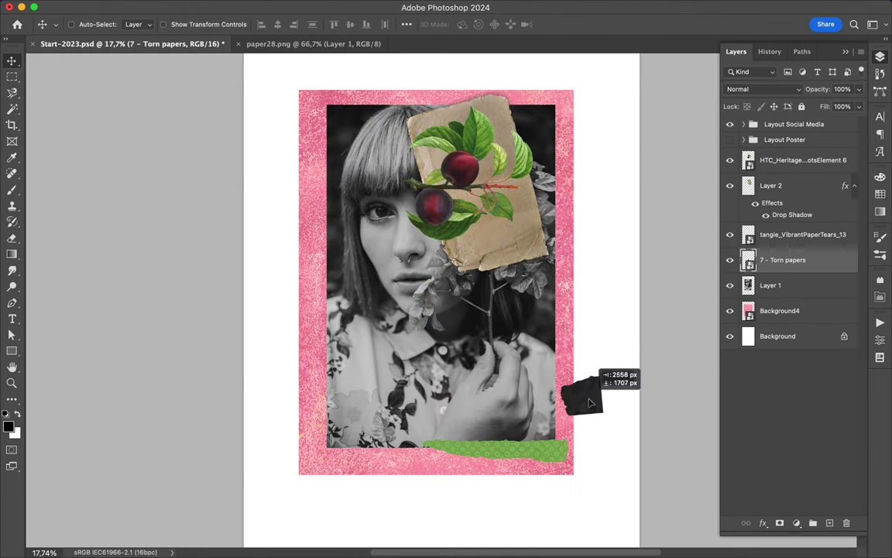
click(357, 534)
click(478, 83)
drag(477, 83, 364, 464)
Step: Browse Finder to the 13 - Misc objects > Update #01 images
click(372, 535)
click(345, 206)
click(336, 246)
click(469, 124)
click(478, 208)
scroll(475, 416, down, 5)
Step: Place the 45 and 46 - objects brush strokes and shrink one to about a third
click(472, 474)
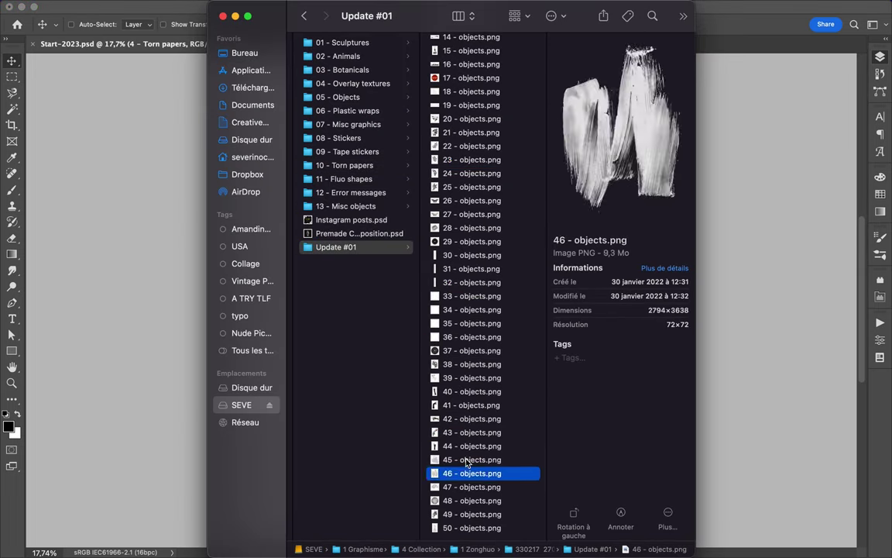
click(472, 460)
shift+click(472, 473)
drag(472, 474, 160, 341)
key(Return)
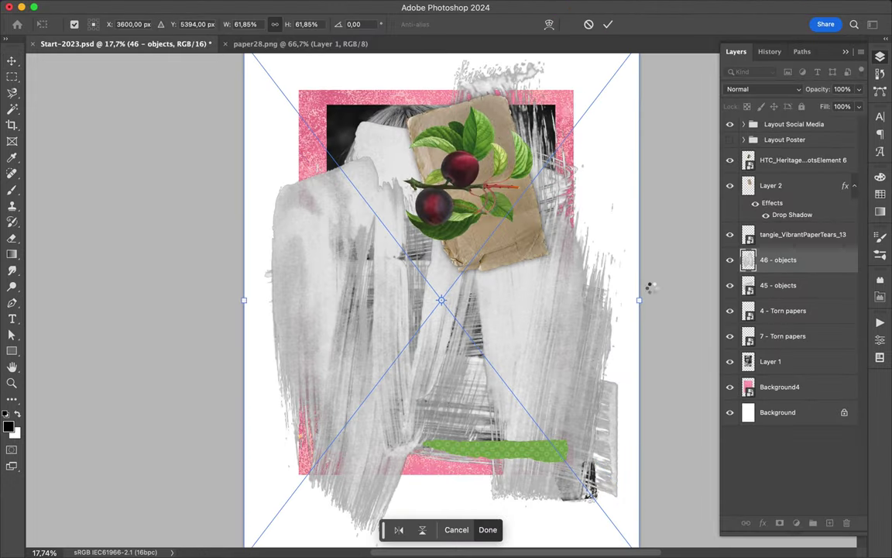
key(Return)
drag(605, 299, 398, 308)
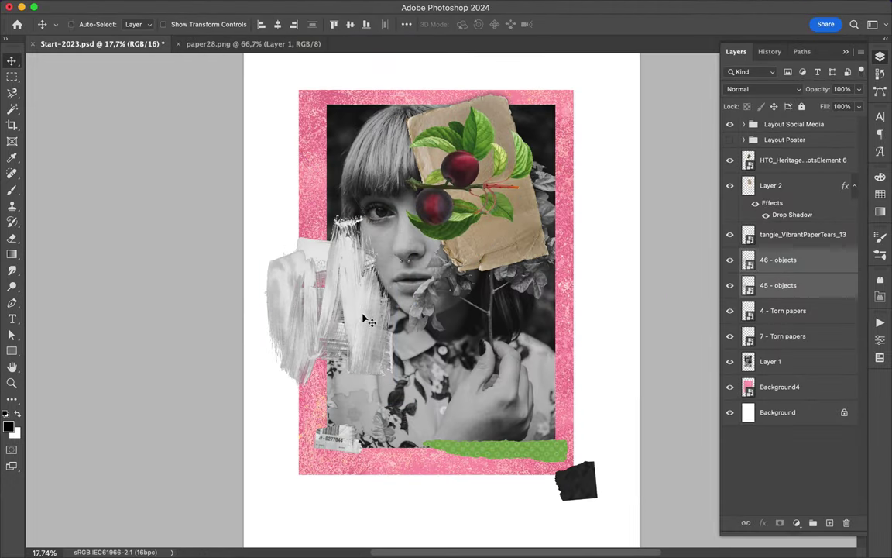
Step: Rotate the apricot sprig so it stands upright
ctrl+click(446, 170)
key(ctrl+t)
drag(550, 96, 354, 220)
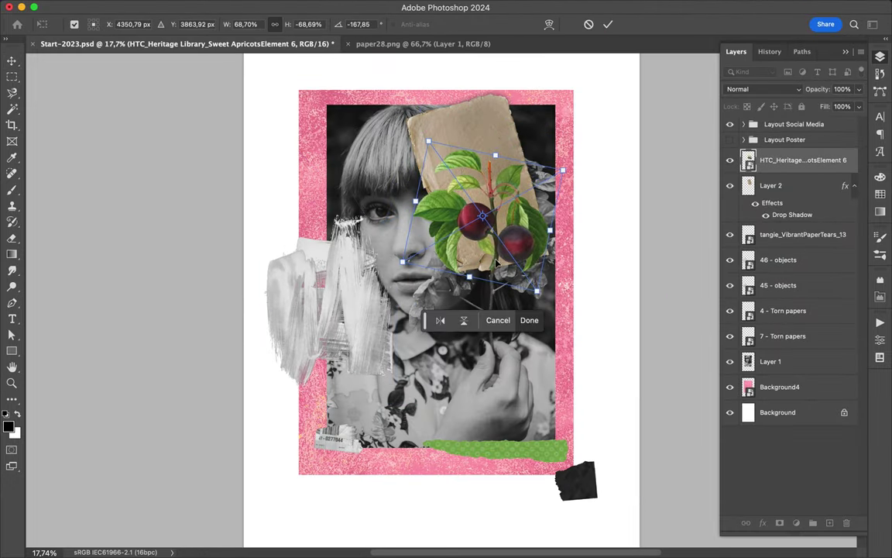
key(Return)
Step: Move the brush strokes lower-right and upper-left, and put the green tear below the torn papers
drag(398, 346, 561, 447)
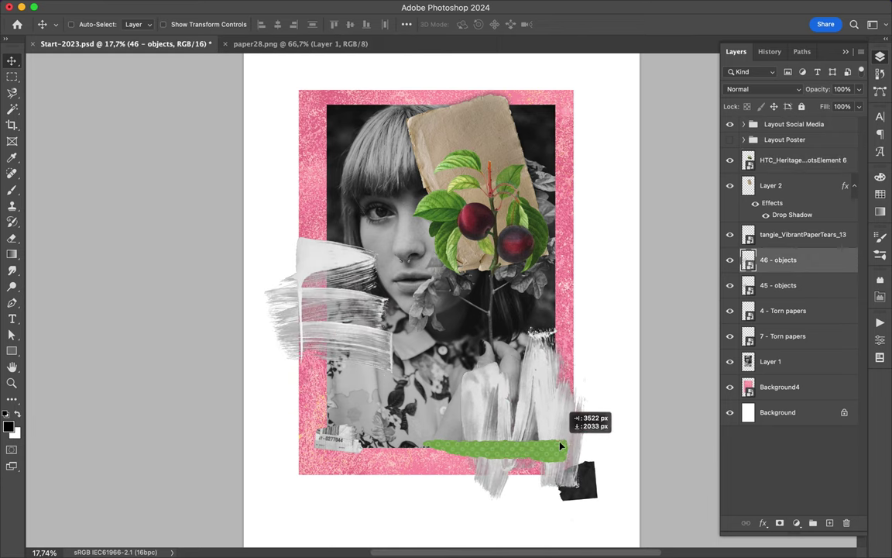
ctrl+drag(327, 257, 354, 161)
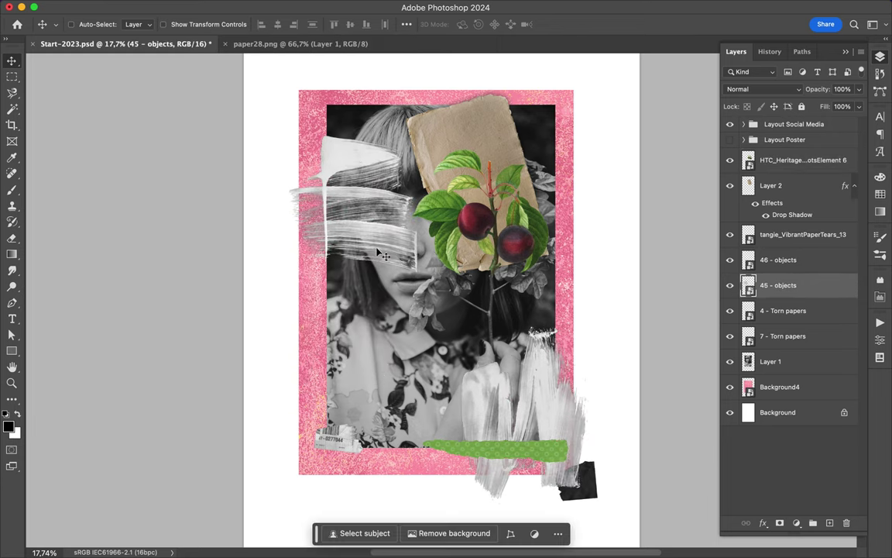
drag(801, 234, 771, 315)
key(Down)
key(Down)
key(Down)
key(Down)
key(Up)
key(Up)
key(Up)
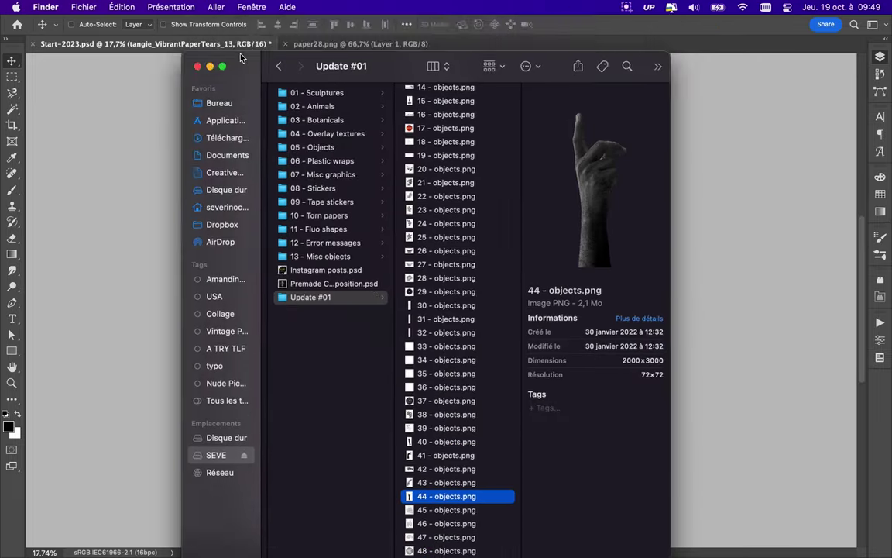
Step: Place a dark texture from the 04 - Overlay textures folder into the poster
key(Up)
key(Up)
key(Up)
key(Up)
key(Up)
key(Up)
key(Up)
key(Up)
key(Up)
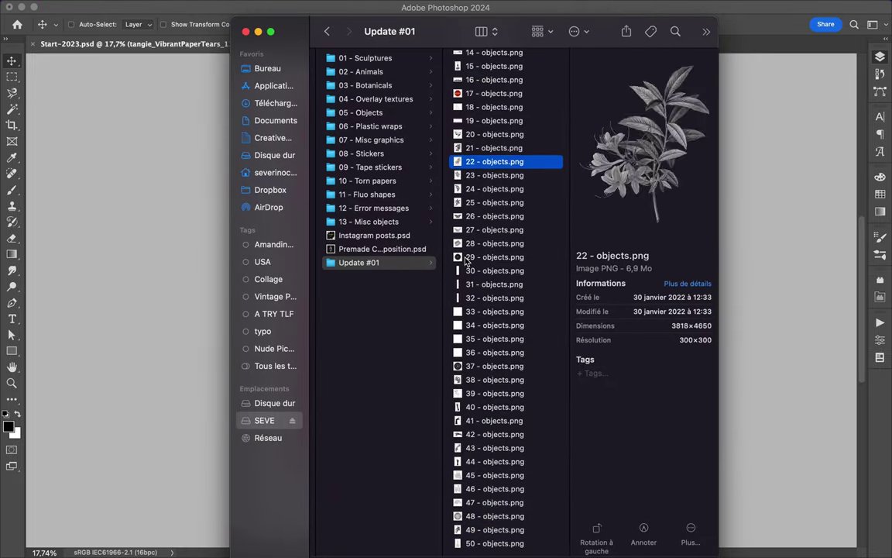
key(Up)
key(Up)
key(Up)
key(Up)
key(Up)
key(Up)
key(Up)
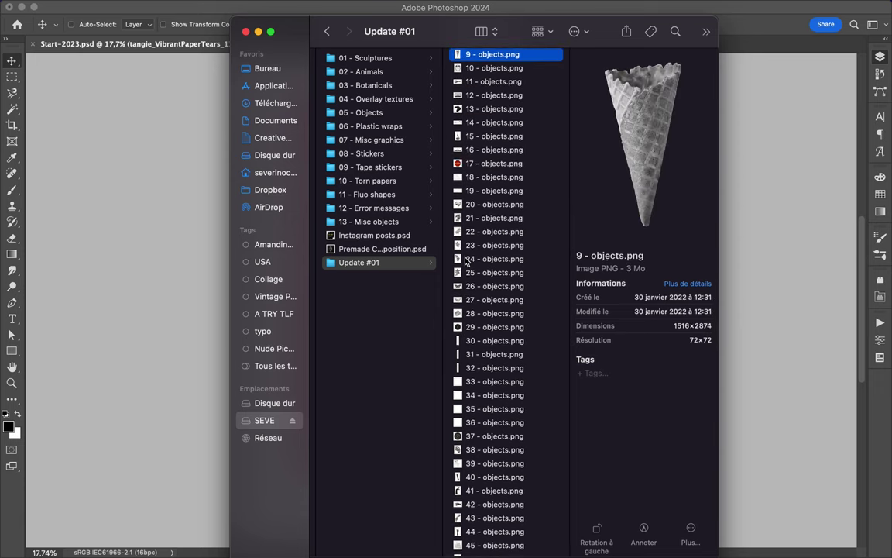
key(Left)
key(Up)
key(Up)
key(Up)
key(Up)
key(Up)
key(Right)
key(Left)
key(Up)
key(Up)
key(Up)
key(Up)
key(Right)
key(Down)
key(Down)
key(Down)
key(Down)
key(Down)
key(Down)
key(Return)
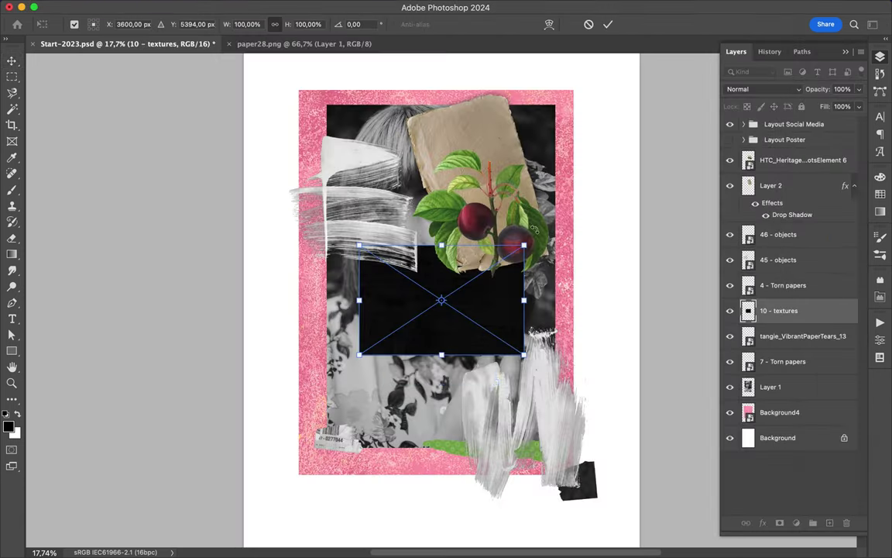
key(Return)
Step: Move the 10 - textures block to the top-left and scale it up slightly
drag(534, 228, 319, 119)
scroll(318, 119, up, 5)
scroll(341, 119, up, 5)
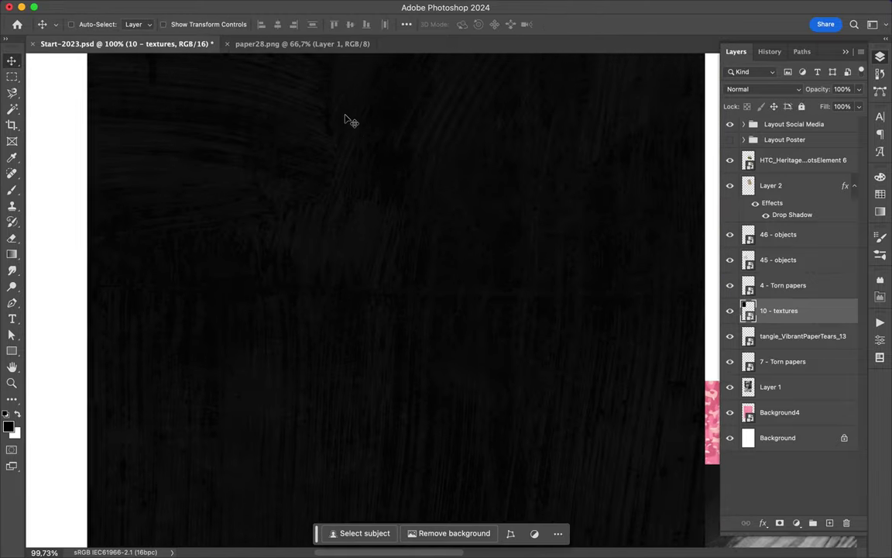
scroll(310, 289, down, 5)
scroll(299, 314, down, 5)
key(ctrl+t)
drag(364, 195, 394, 199)
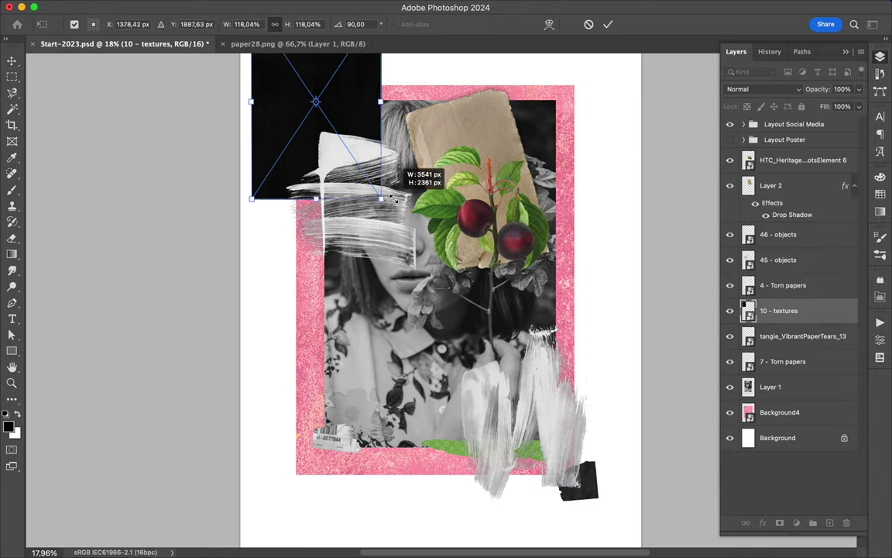
key(Return)
drag(349, 136, 359, 167)
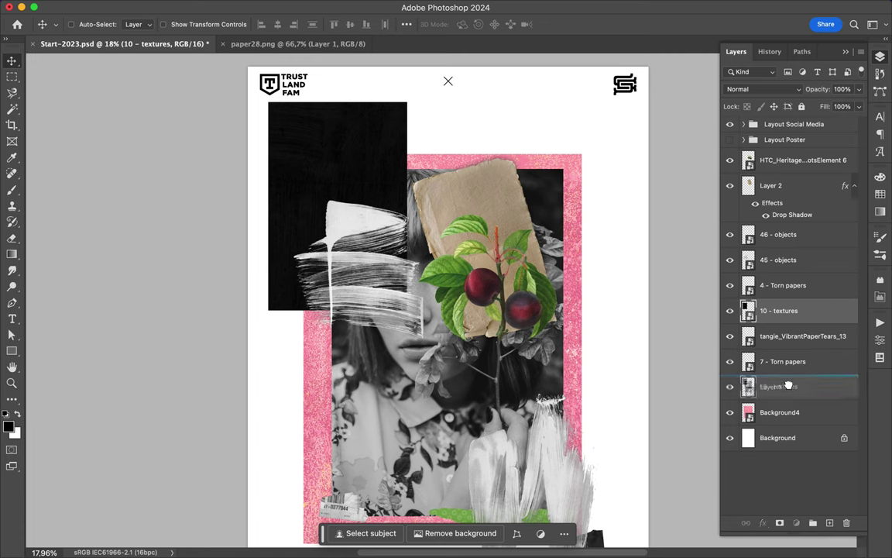
Step: Put the texture layer below Layer 1 and drag out a copy to the right side
drag(778, 384, 778, 387)
drag(647, 338, 592, 496)
scroll(593, 496, down, 2)
key(m)
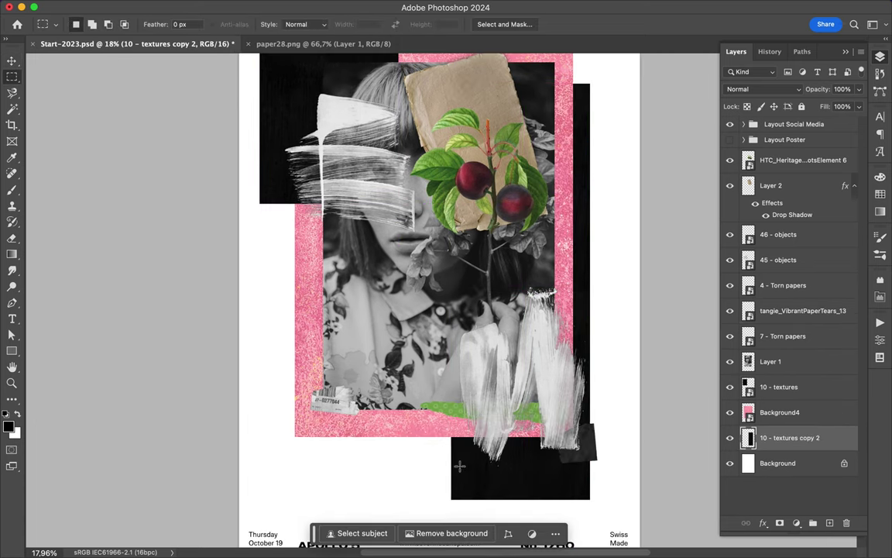
key(v)
scroll(606, 304, up, 2)
scroll(606, 305, down, 1)
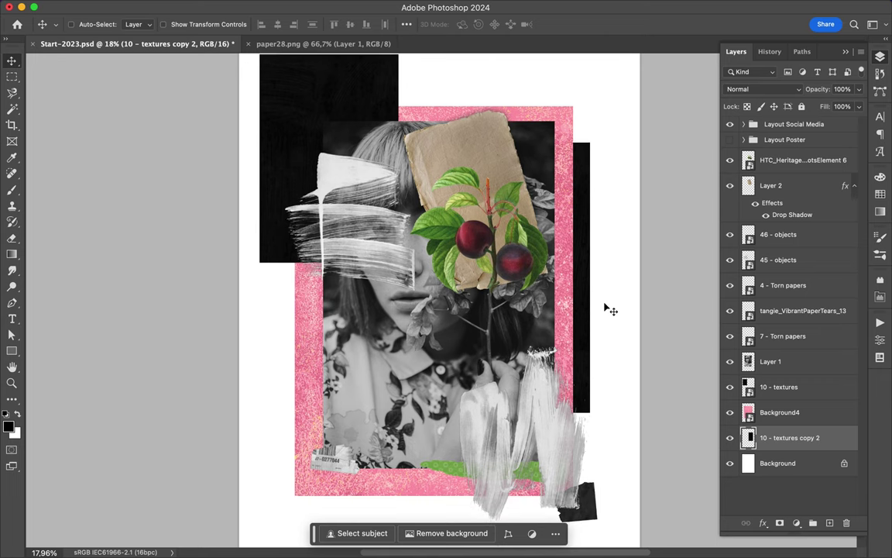
Step: Change the tan paper's drop shadow blend mode and reposition it over the portrait
drag(465, 178, 476, 162)
double_click(806, 185)
click(171, 496)
click(374, 309)
click(398, 349)
key(Return)
drag(455, 156, 503, 198)
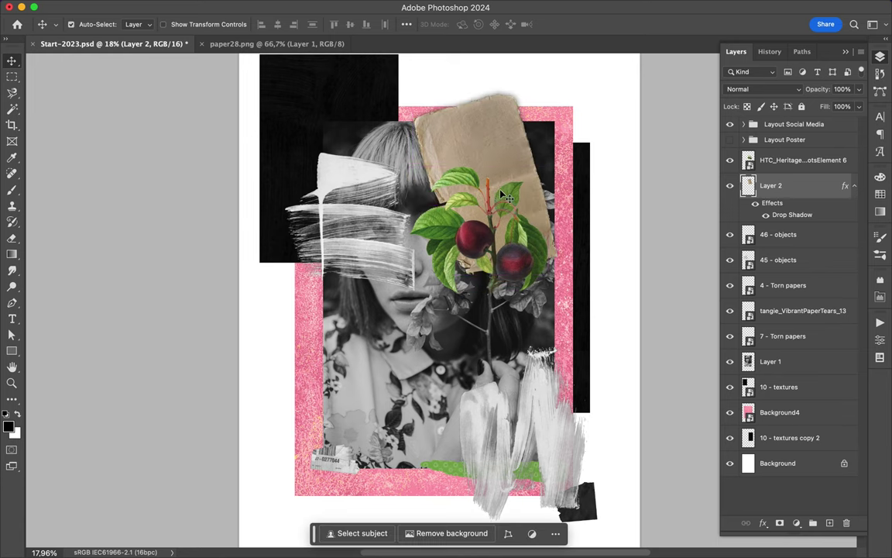
Step: Place the 5 - handwriting graffiti from the Graffiti folder
key(ctrl+shift+d)
click(367, 551)
click(396, 85)
key(Up)
key(Up)
key(Left)
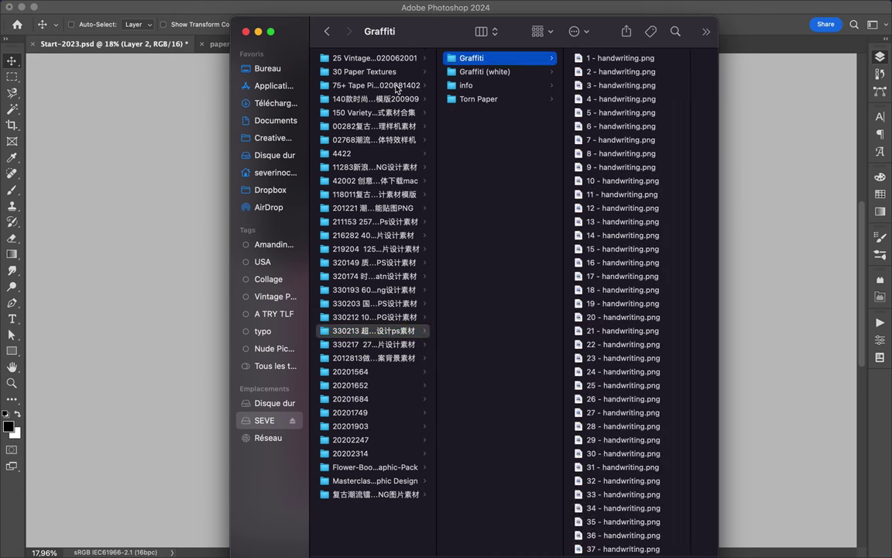
key(Right)
key(Down)
key(Right)
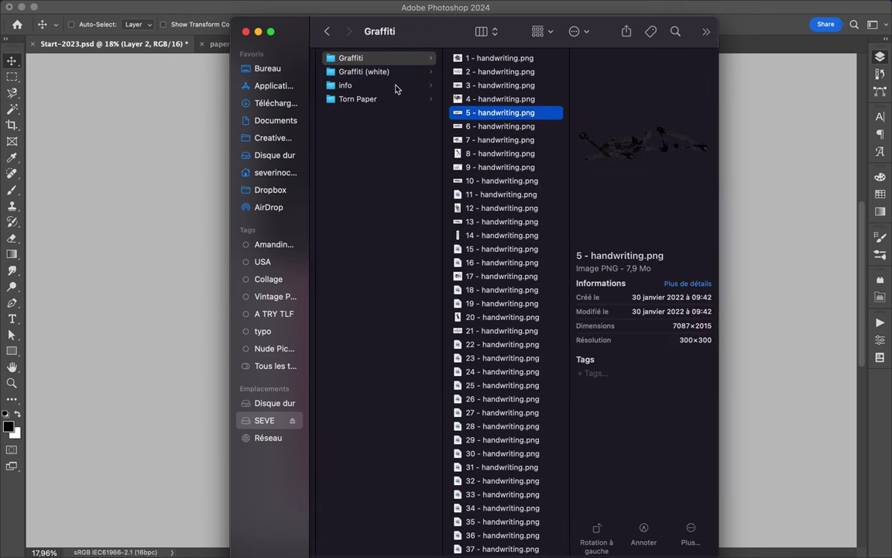
key(Return)
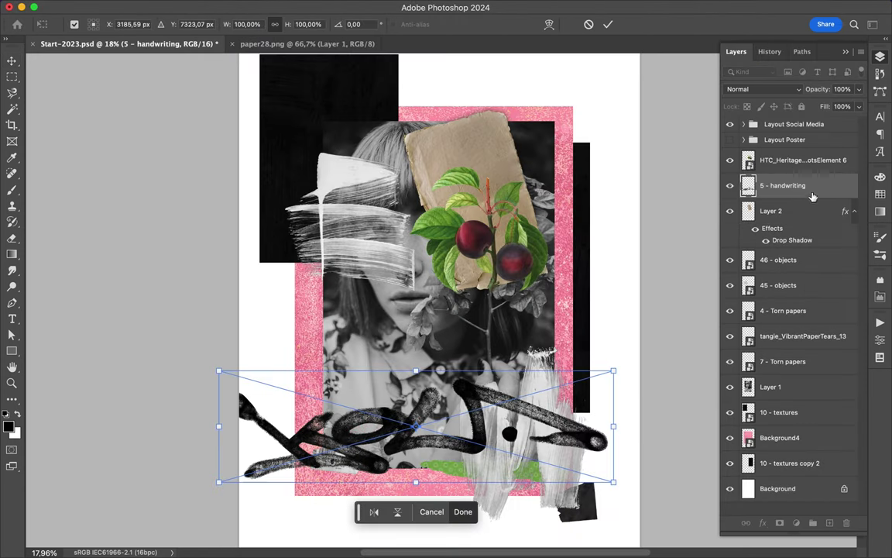
Step: Commit the 5 - handwriting graffiti, lower it in the layer stack, and move it up-right
key(super+0)
key(Return)
drag(782, 186, 736, 355)
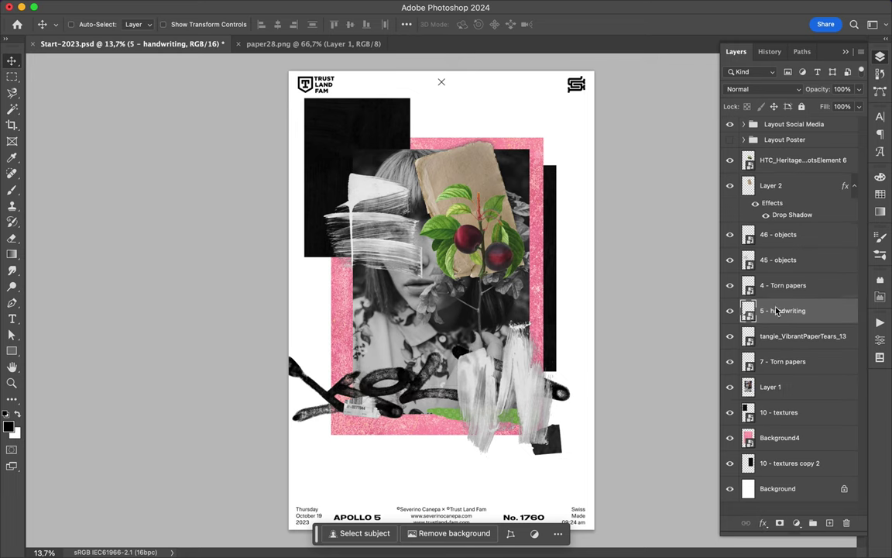
mouse_move(463, 430)
mouse_down()
mouse_move(546, 368)
mouse_move(479, 315)
mouse_up()
Step: Place the 7 - handwriting graffiti and move it to the poster's bottom
key(super+shift+p)
click(504, 126)
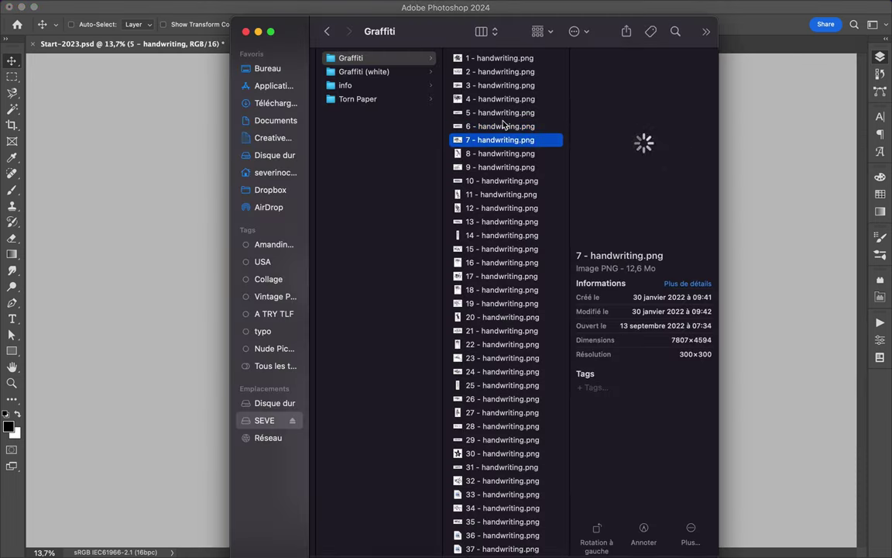
double_click(510, 140)
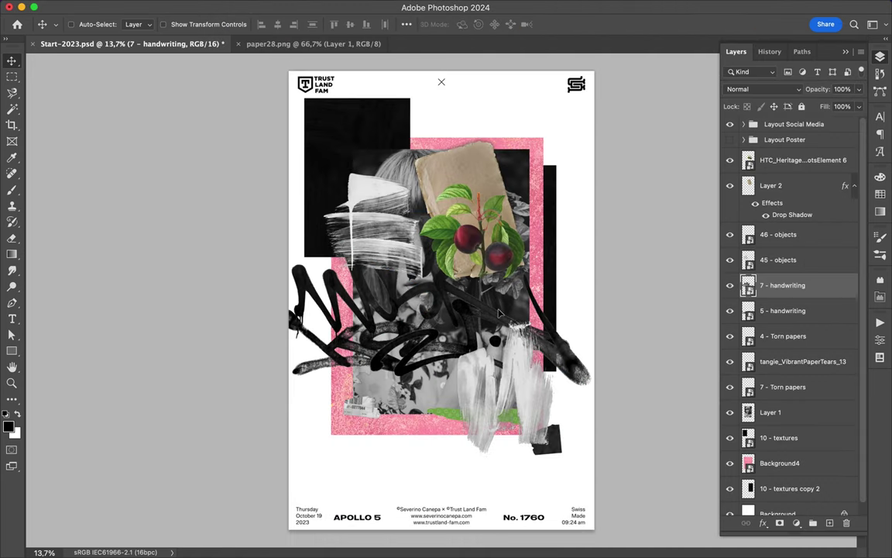
drag(500, 313, 489, 485)
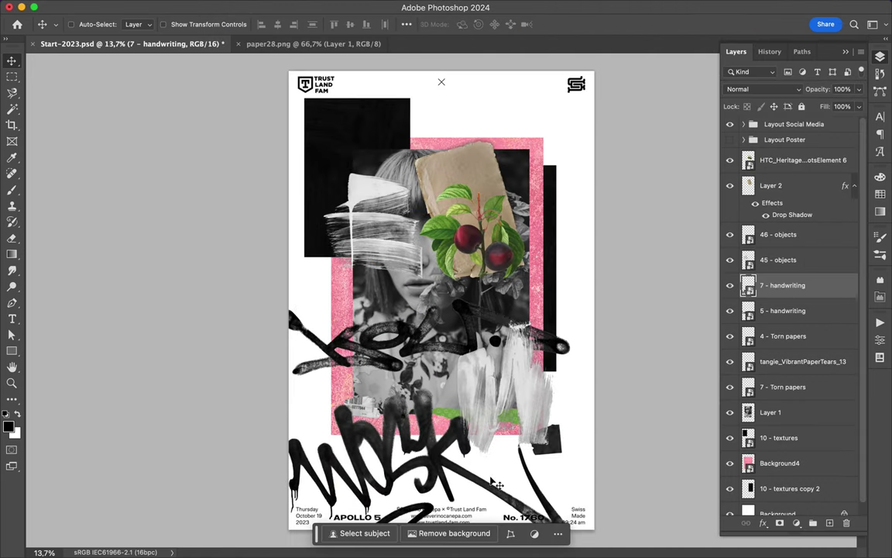
scroll(564, 298, up, 1)
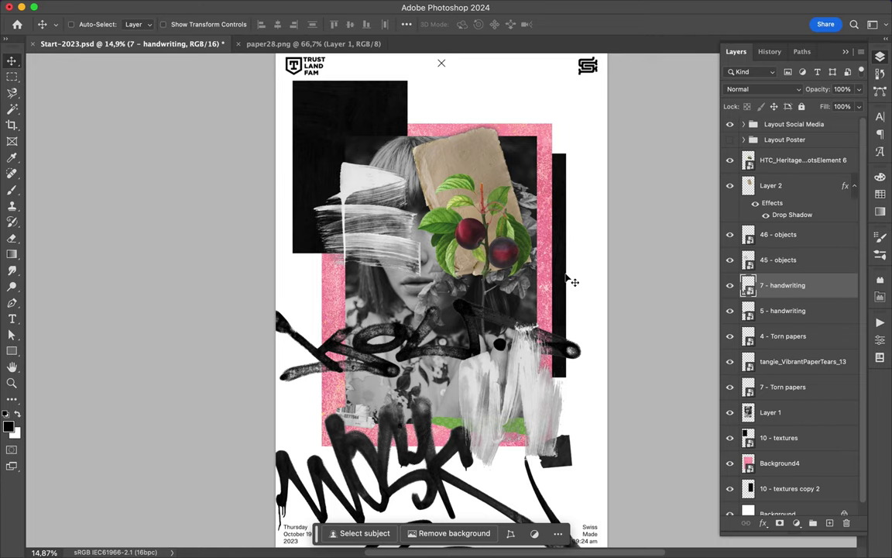
Step: Place the white 22 - handwriting graffiti from the Graffiti (white) folder
key(super+o)
click(501, 393)
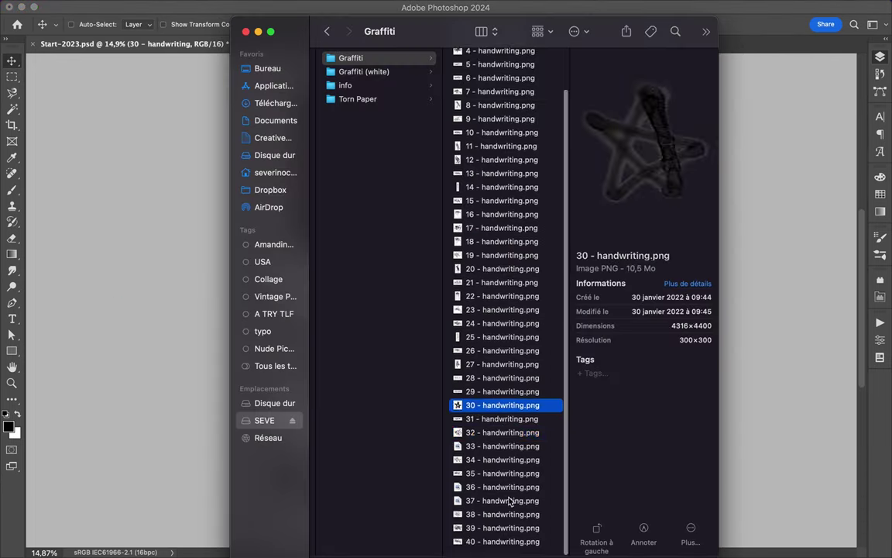
key(Down)
key(Down)
key(Down)
click(364, 72)
click(486, 345)
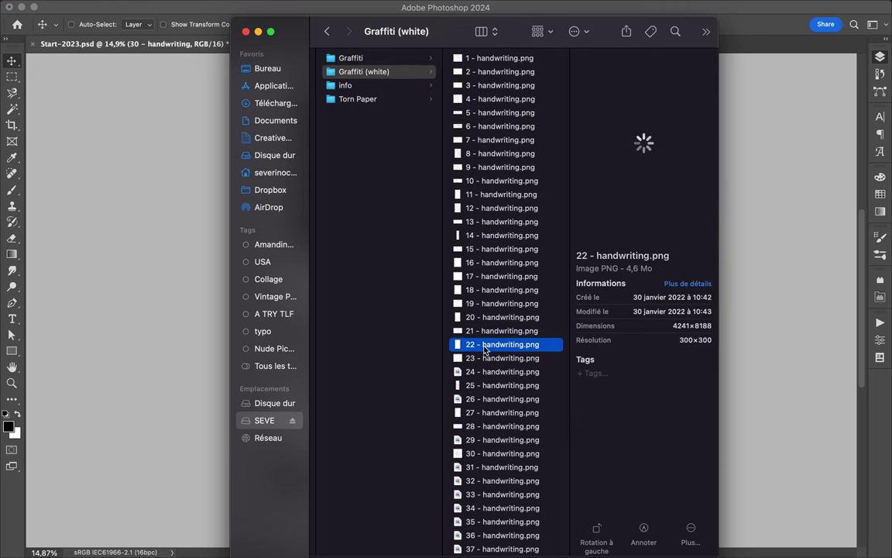
double_click(485, 350)
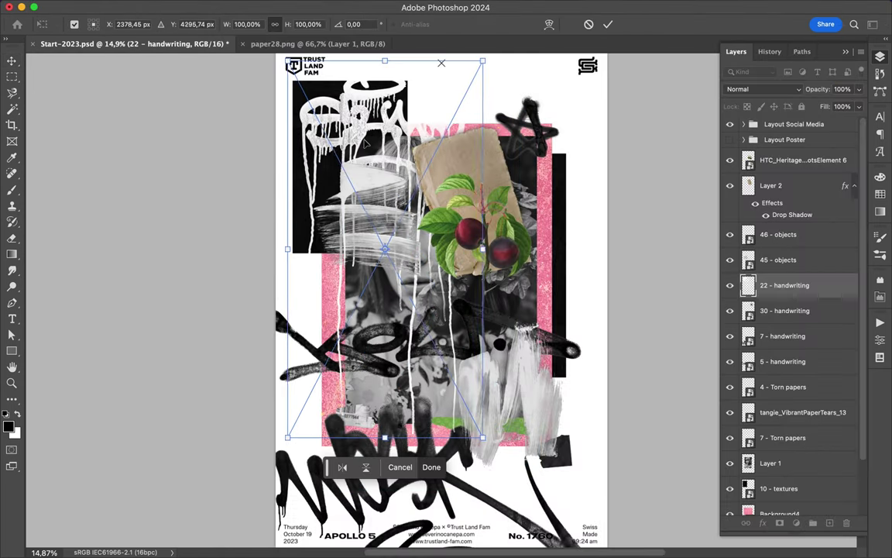
key(Return)
scroll(442, 303, down, 2)
click(144, 7)
Step: Fill the Background layer with 50% Gray
click(155, 195)
click(437, 221)
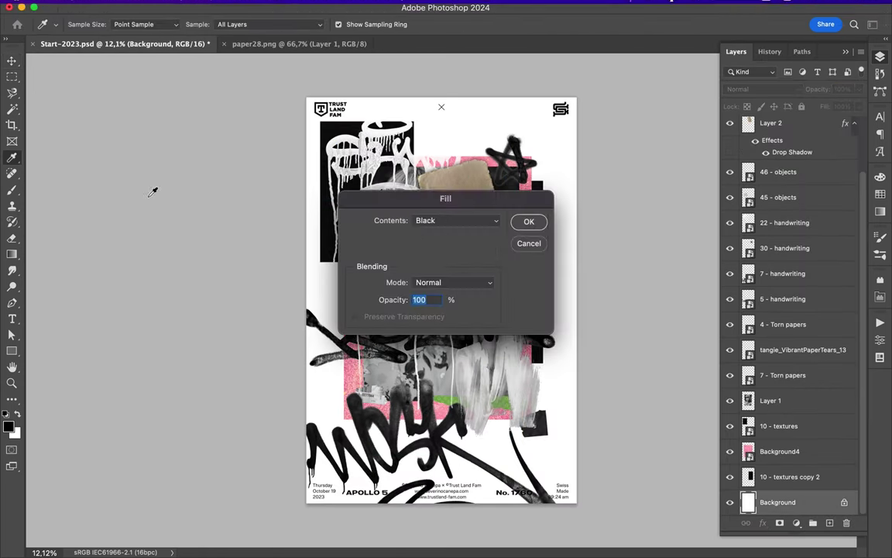
click(528, 221)
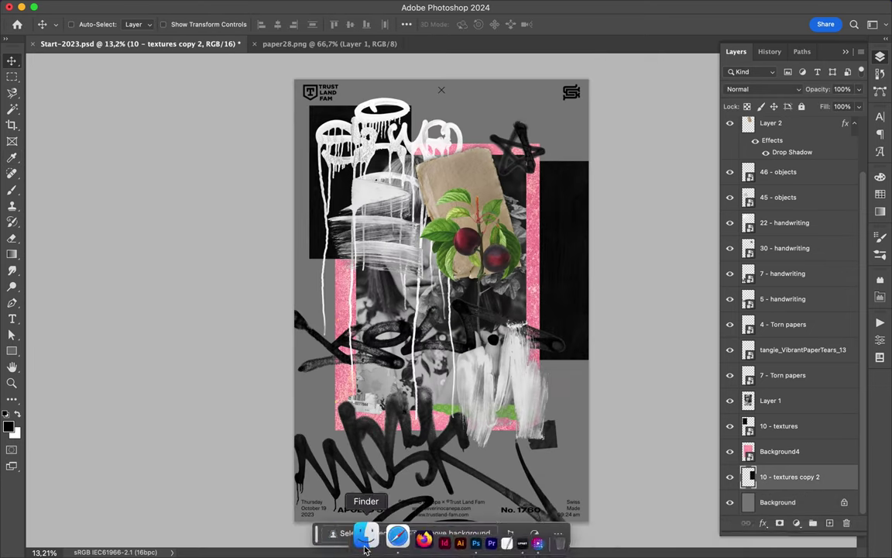
Step: Place 5 - Tear paper on the poster's left and reposition the dark texture copy
click(354, 535)
click(391, 99)
click(496, 113)
drag(496, 113, 288, 281)
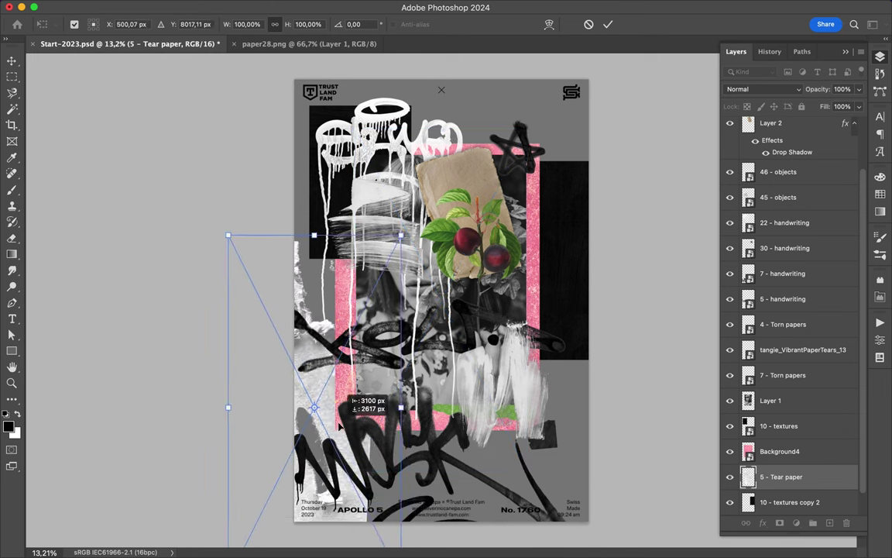
key(Return)
mouse_move(392, 328)
mouse_down()
mouse_move(494, 348)
mouse_move(567, 257)
mouse_up()
mouse_move(595, 214)
mouse_down()
mouse_move(550, 413)
mouse_move(570, 399)
mouse_move(554, 434)
mouse_up()
click(373, 545)
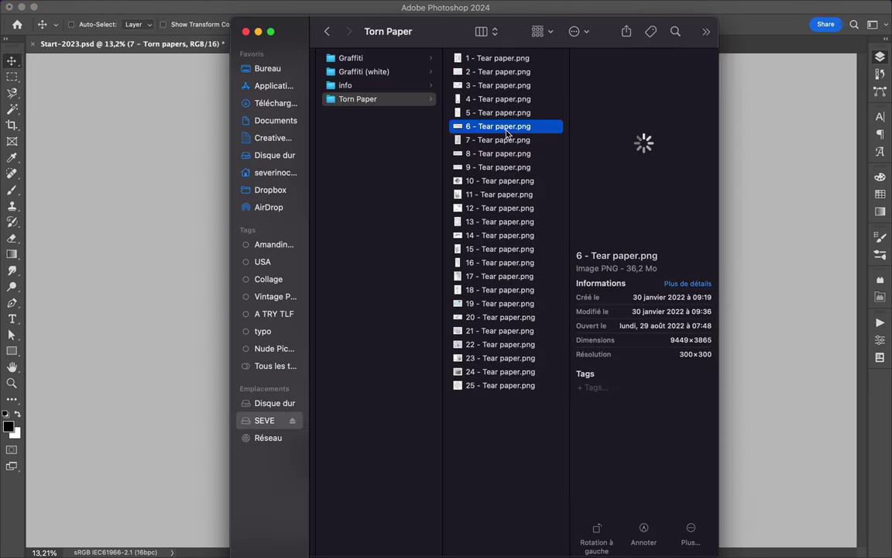
Step: Place 12 - Tear paper and move it up to the top right
key(Down)
key(Down)
key(Down)
key(Down)
key(Down)
key(Down)
drag(499, 207, 209, 231)
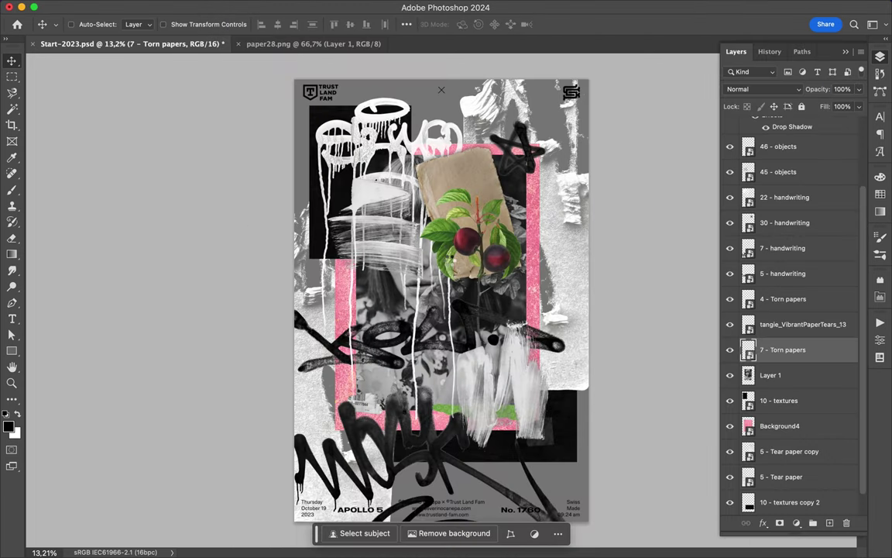
key(Return)
drag(569, 305, 571, 156)
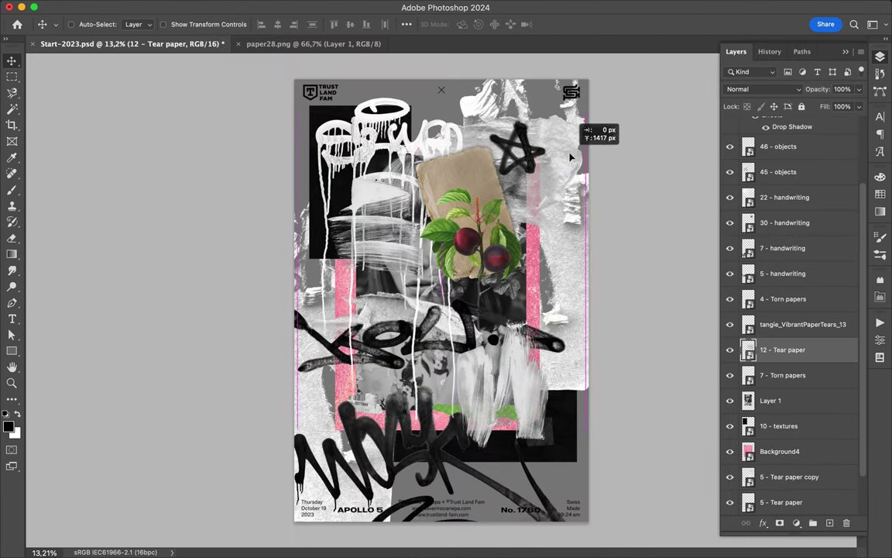
Step: Add a Hue/Saturation adjustment layer with Saturation -38
click(796, 523)
click(822, 458)
drag(767, 418, 731, 419)
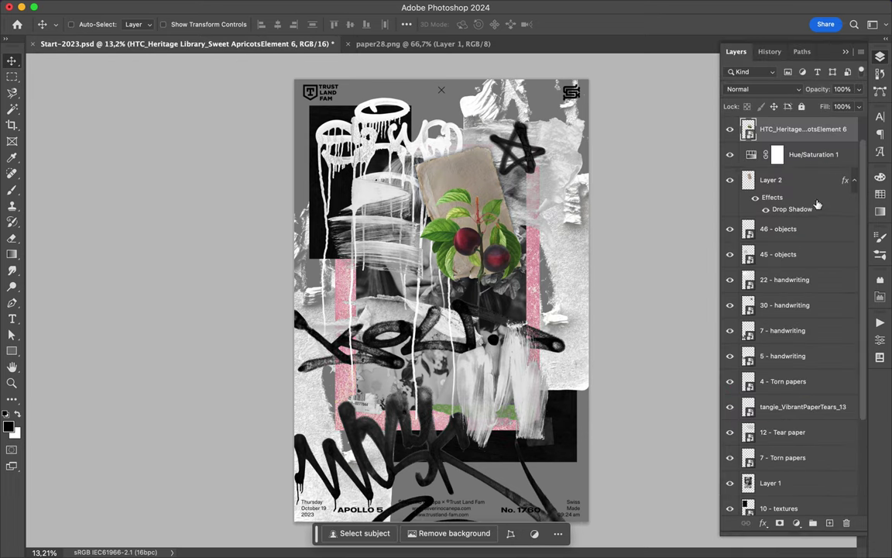
Step: Add a Hue/Saturation then a Vibrance adjustment layer, and return to the Layers panel
click(796, 523)
click(824, 458)
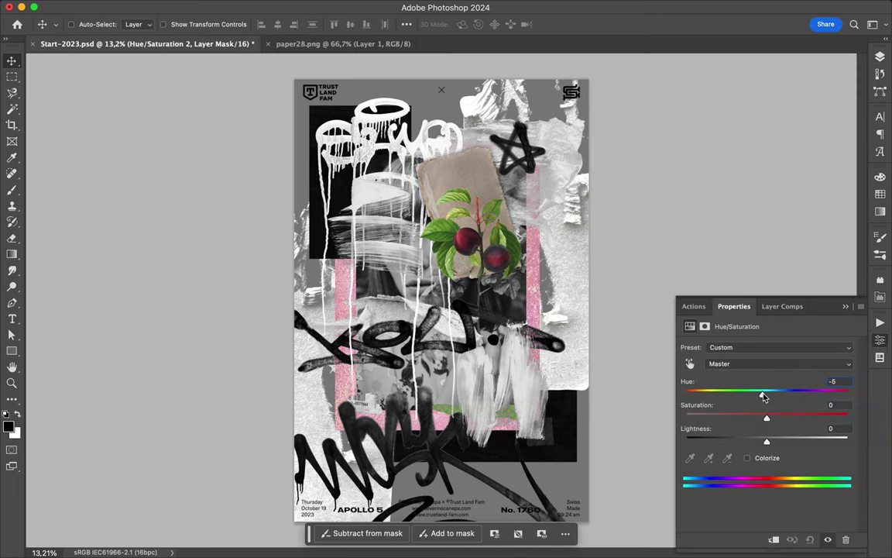
click(796, 523)
click(806, 445)
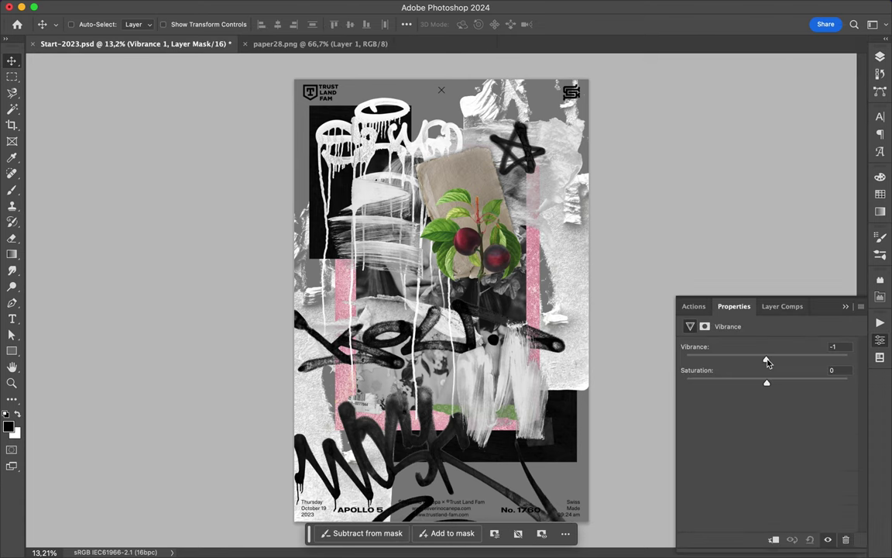
click(880, 58)
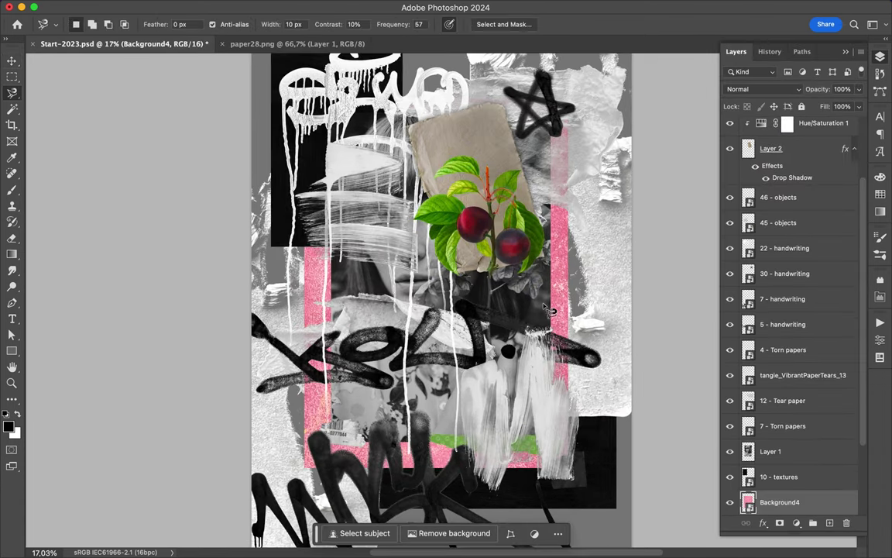
Step: Lasso the pink frame's right edge onto a new layer and slide it down
click(576, 351)
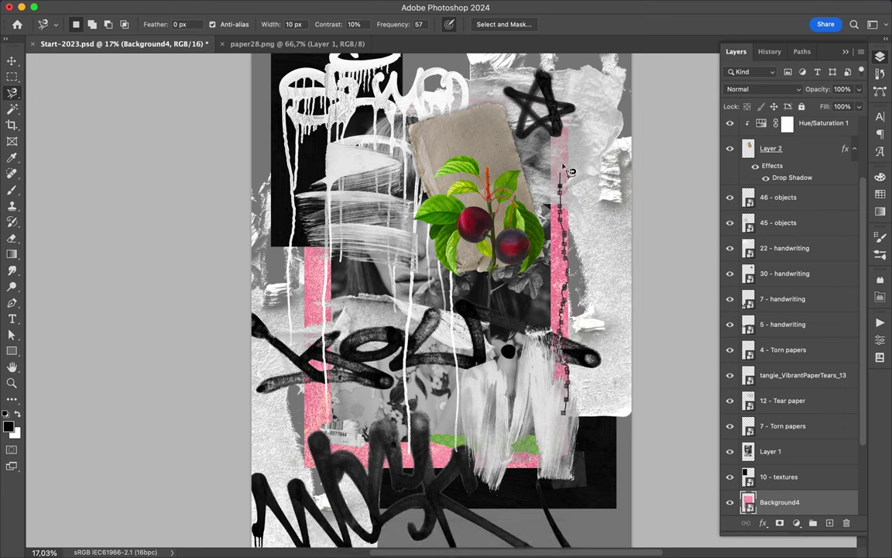
double_click(601, 428)
right_click(755, 443)
key(ctrl+j)
key(v)
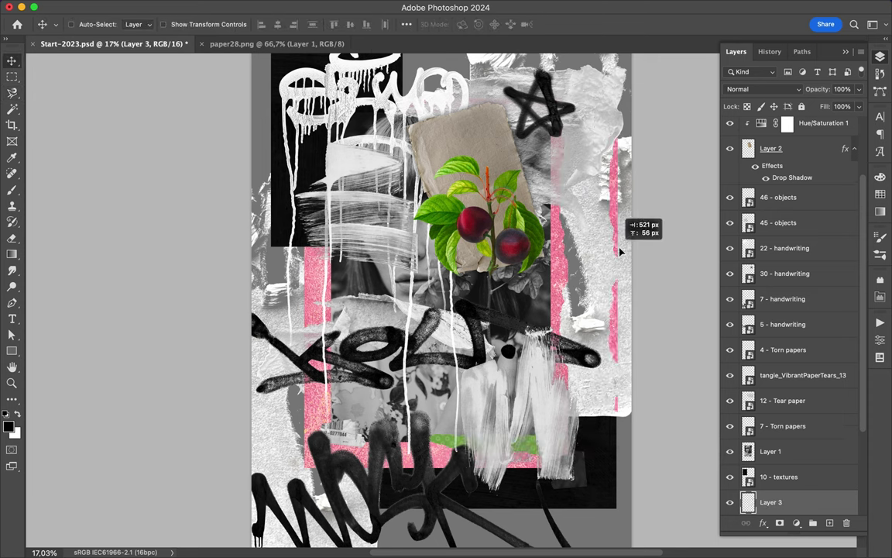
key(ctrl+minus)
key(ctrl+minus)
drag(601, 269, 590, 429)
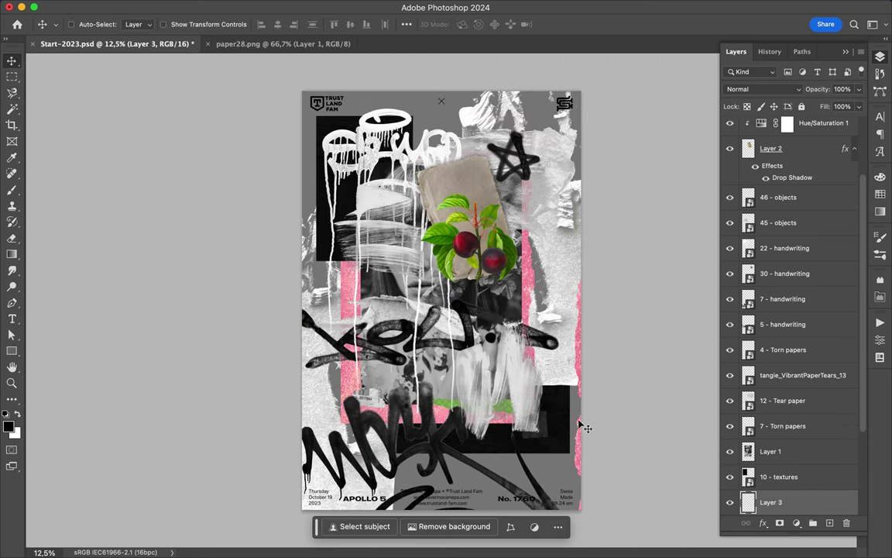
Step: Trace and discard a lower-border selection, then shift the pink strip up along the edge
key(alt+bracketleft)
key(l)
click(457, 422)
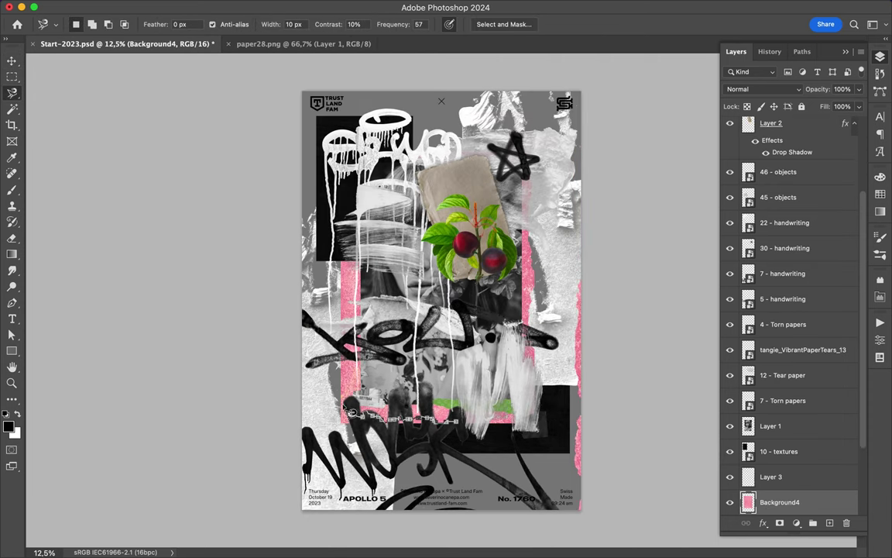
double_click(452, 440)
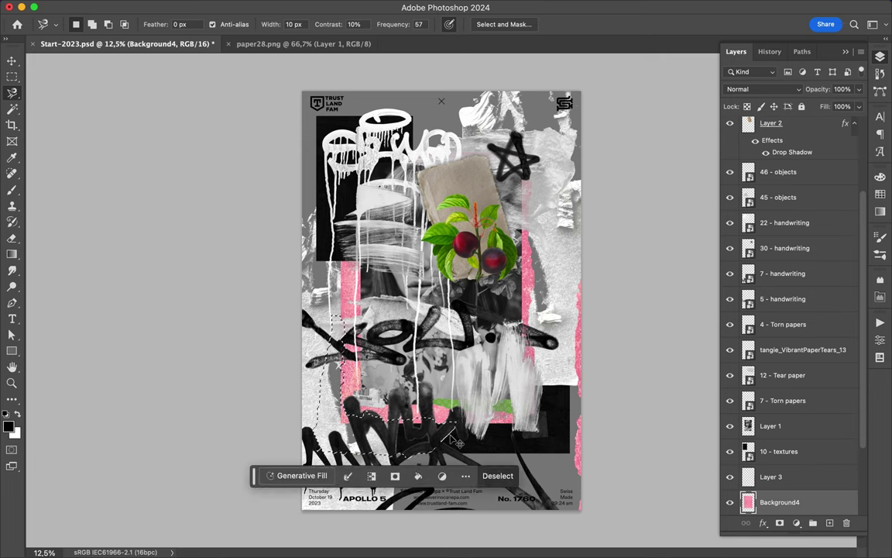
key(ctrl+d)
key(v)
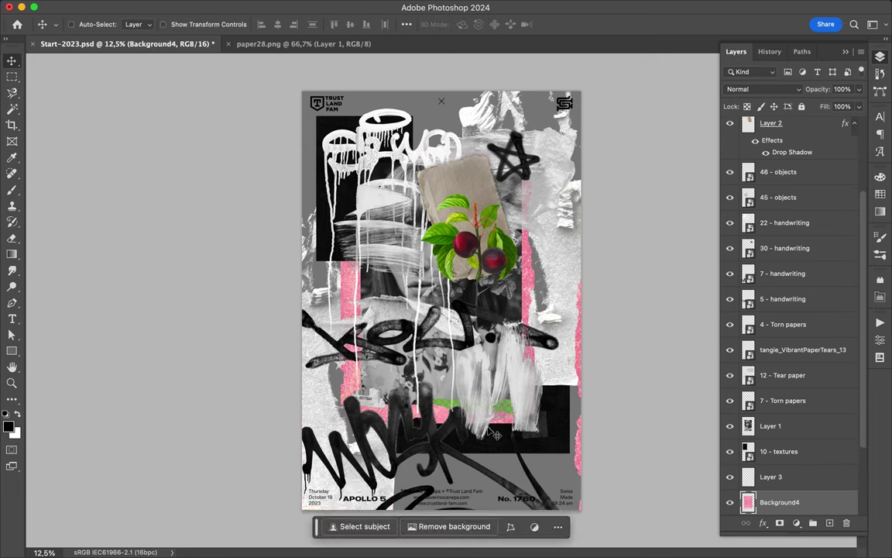
drag(533, 271, 526, 231)
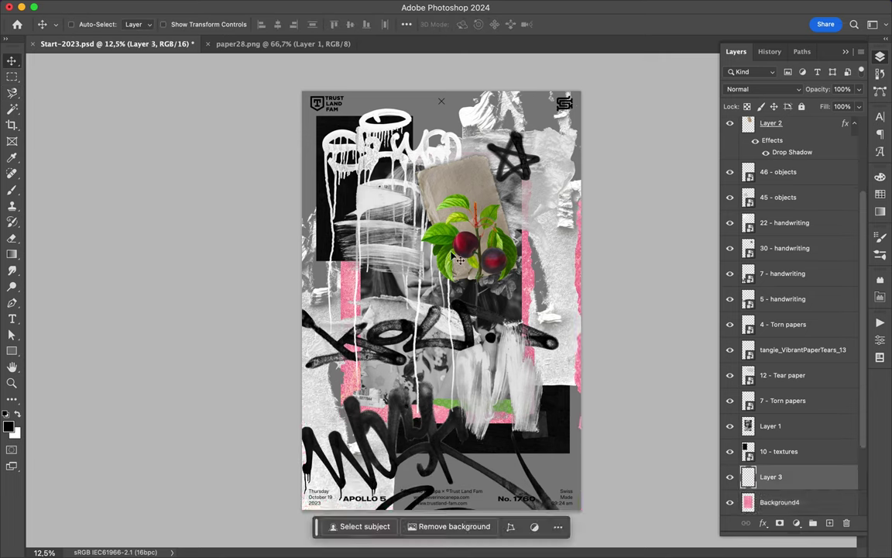
Step: Lasso part of the portrait and copy it to its own layer
key(l)
click(387, 205)
double_click(383, 271)
key(ctrl+j)
Step: Raise the face piece and beige paper (Layer 2) higher, reordering Layer 2 below 7 - handwriting
drag(771, 426, 771, 167)
key(v)
drag(380, 201, 372, 170)
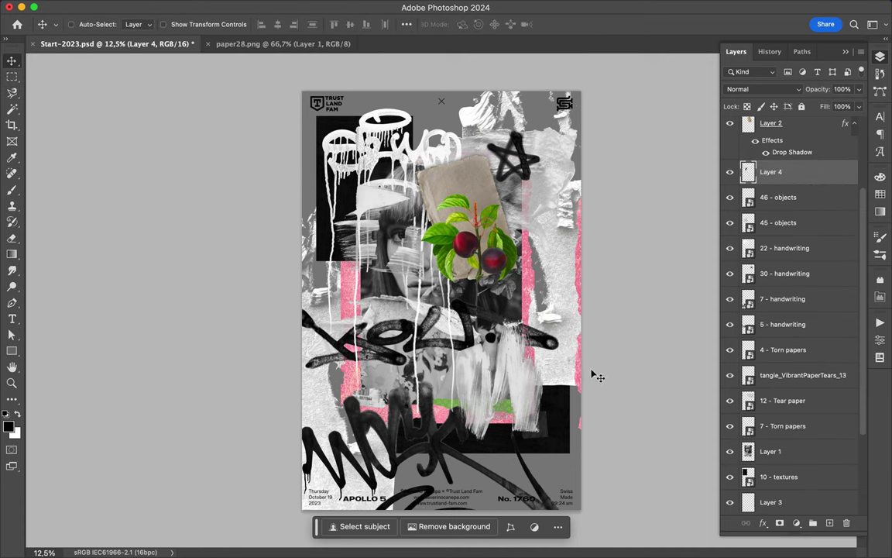
click(771, 122)
drag(476, 203, 467, 116)
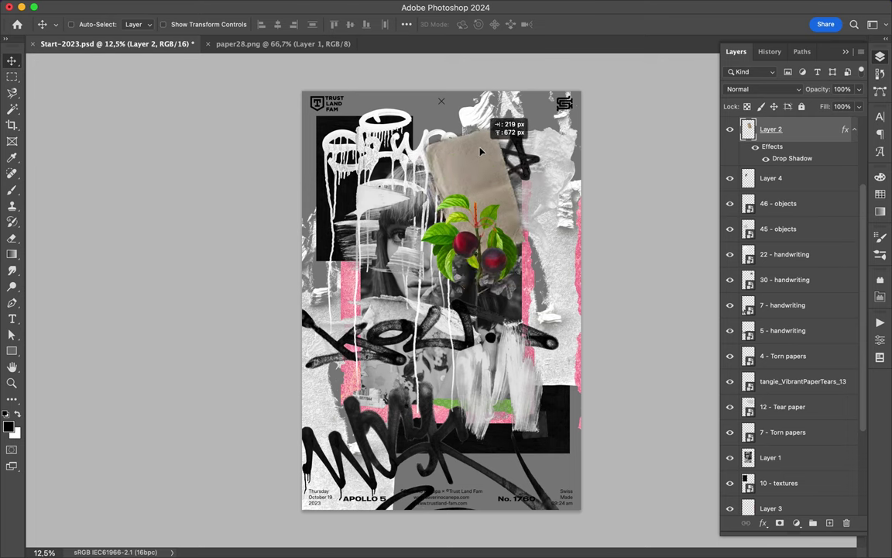
drag(771, 128, 771, 279)
Step: Duplicate the beige paper lower on the poster, lower the black star, and copy it to the left
mouse_move(465, 116)
mouse_down()
mouse_move(457, 440)
mouse_move(464, 402)
mouse_up()
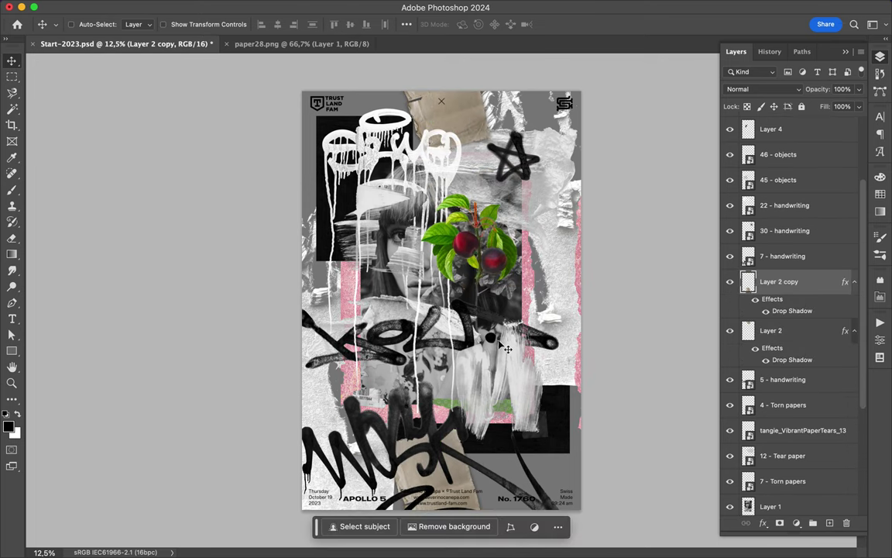
scroll(437, 302, up, 3)
mouse_move(511, 147)
mouse_down()
mouse_move(509, 271)
mouse_move(574, 387)
mouse_up()
drag(510, 374, 256, 314)
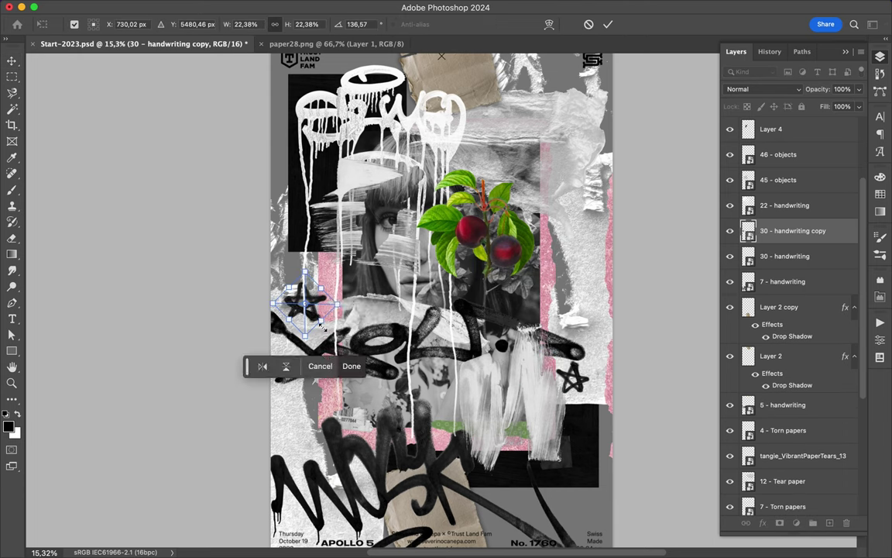
Step: Move Vibrance 1 into the Layout Poster group and shift the white graffiti down slightly
scroll(791, 310, up, 3)
click(798, 185)
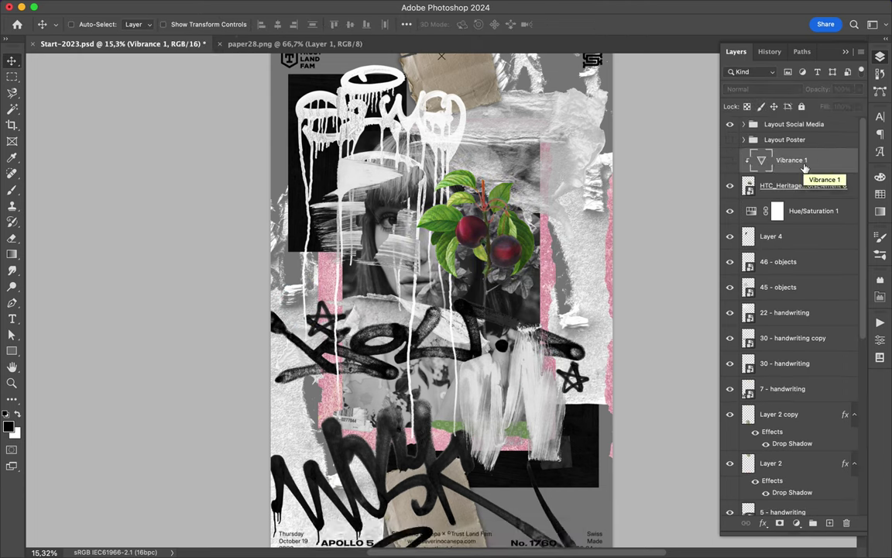
drag(792, 168, 784, 141)
scroll(496, 311, down, 1)
drag(464, 181, 464, 204)
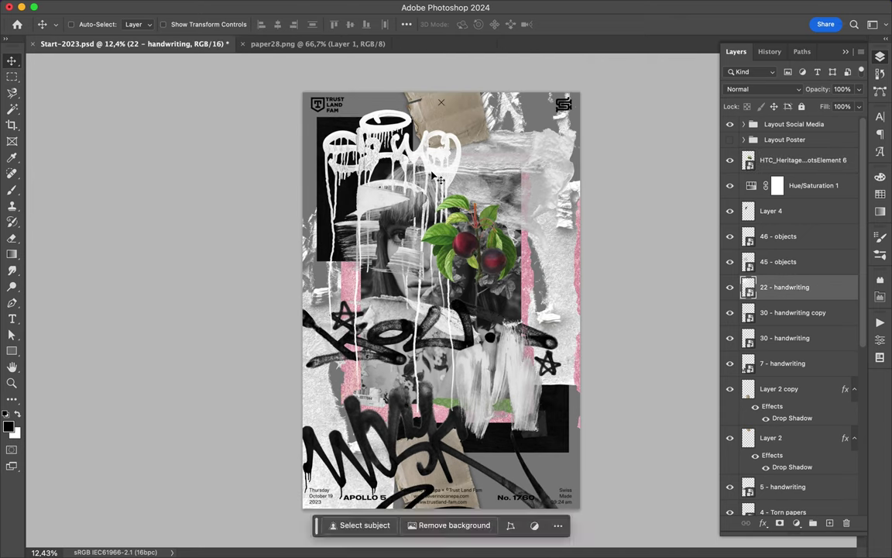
super+click(490, 186)
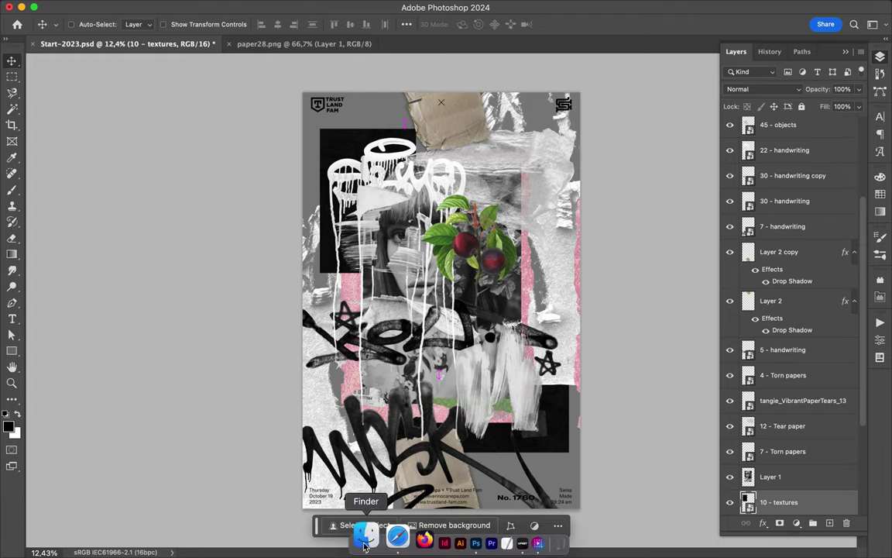
Step: Place the TEXTURE 1.png texture over the poster, stretching it to cover the layout
click(345, 535)
key(super+bracketleft)
key(super+bracketleft)
key(super+bracketleft)
key(super+bracketleft)
key(Down)
key(Down)
key(Down)
key(Right)
key(Down)
drag(509, 76, 441, 302)
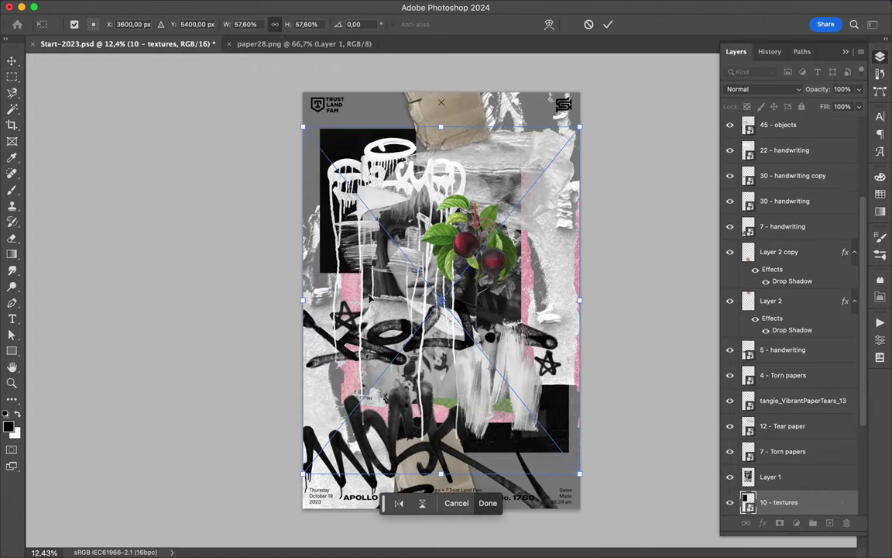
key(Return)
Step: Bring the texture layer to the top, reposition it, set its fill to 48%, and save
key(super+shift+bracketright)
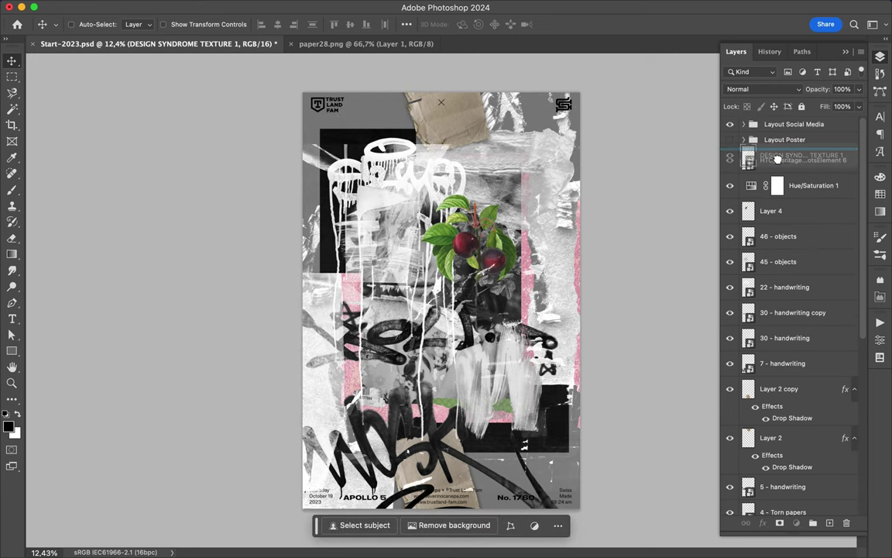
drag(544, 339, 551, 391)
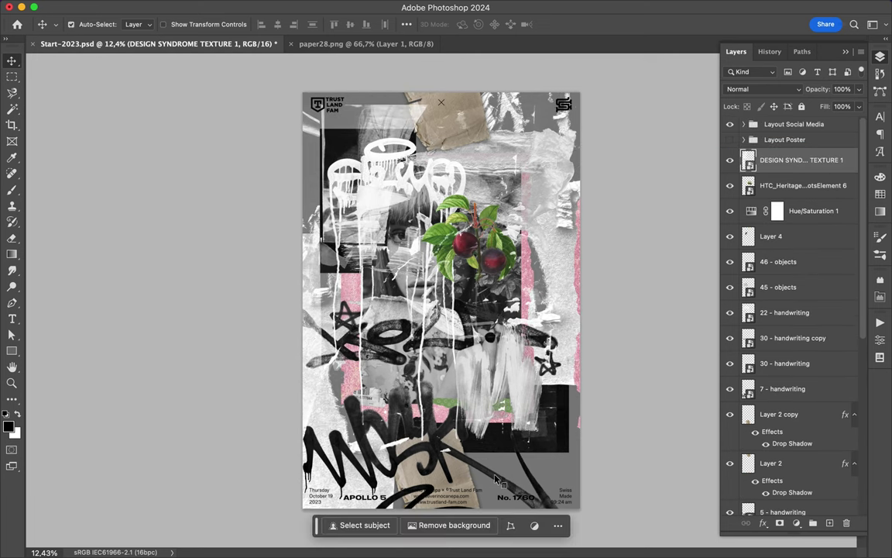
drag(497, 478, 402, 249)
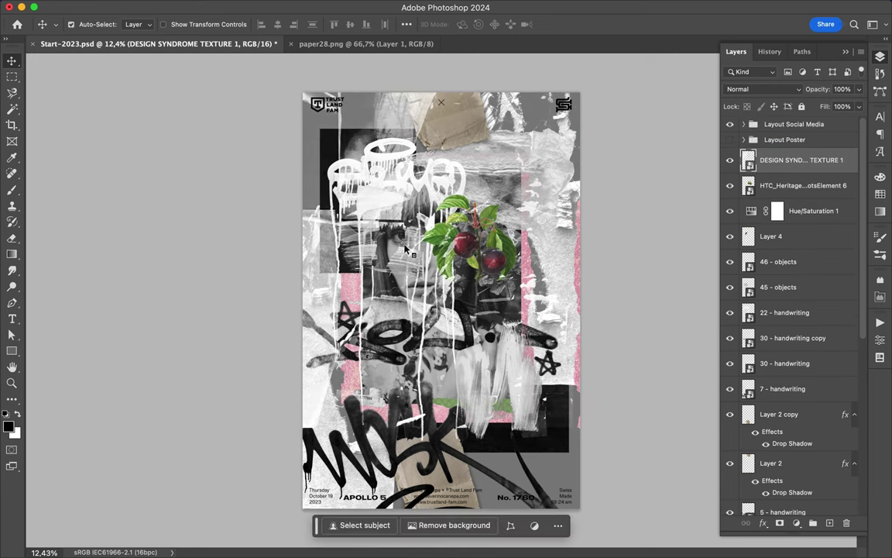
drag(858, 106, 830, 124)
key(ctrl+s)
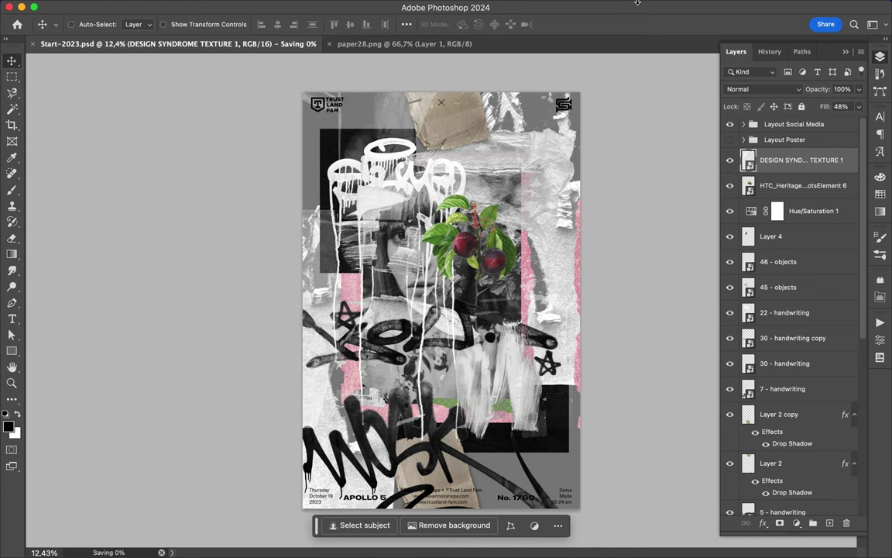